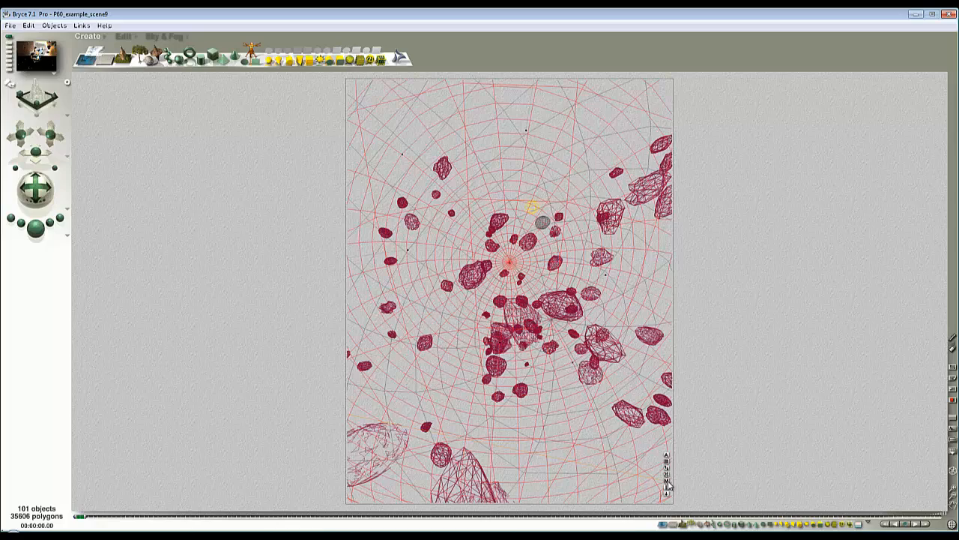
Check the volume material of the current selection and inspect the Corona6, Sphere 1 and Radial Light 1 objects around the sun.
click(668, 483)
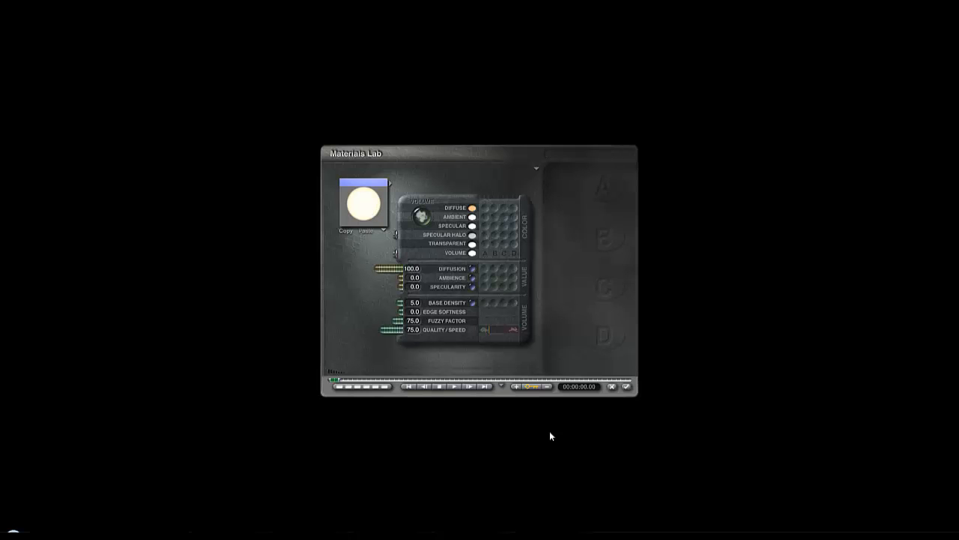
click(625, 387)
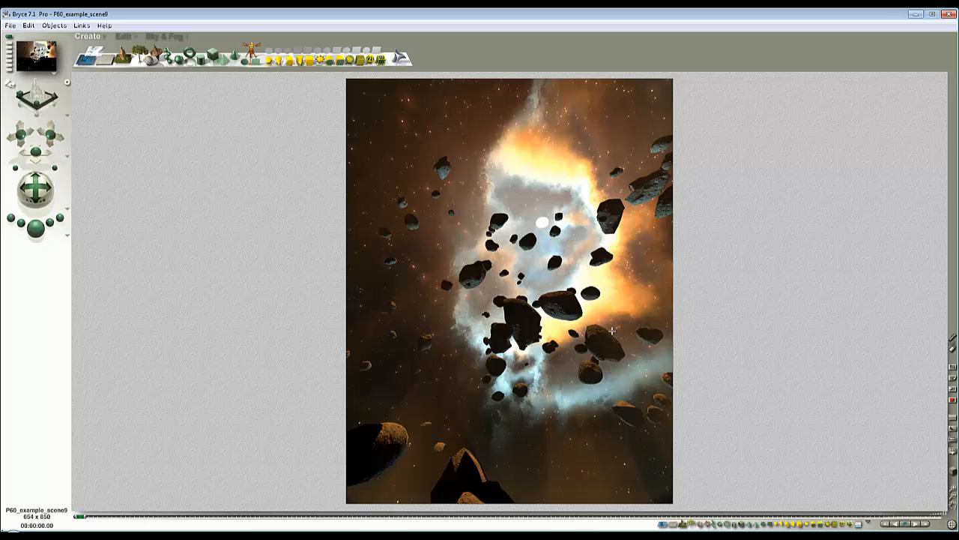
click(542, 221)
ctrl+click(542, 222)
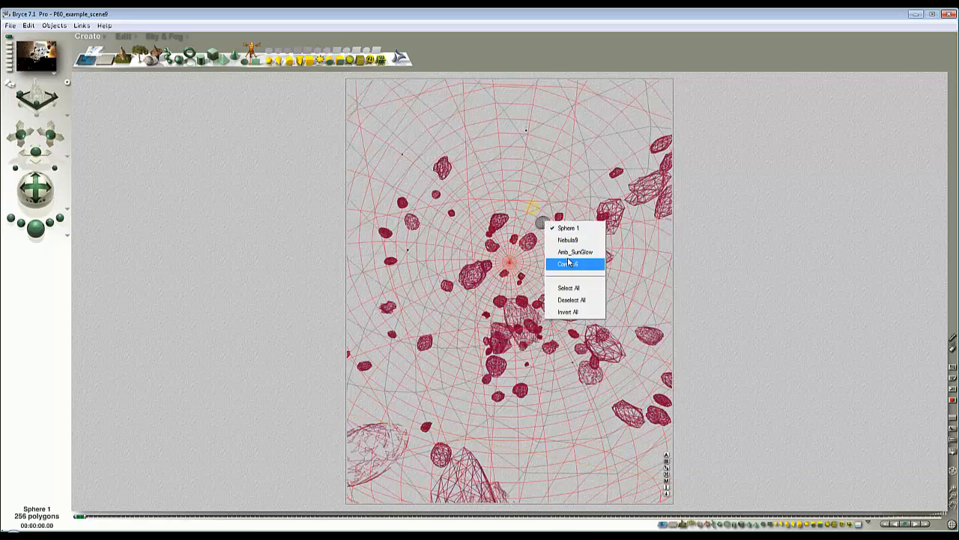
click(572, 252)
ctrl+click(537, 215)
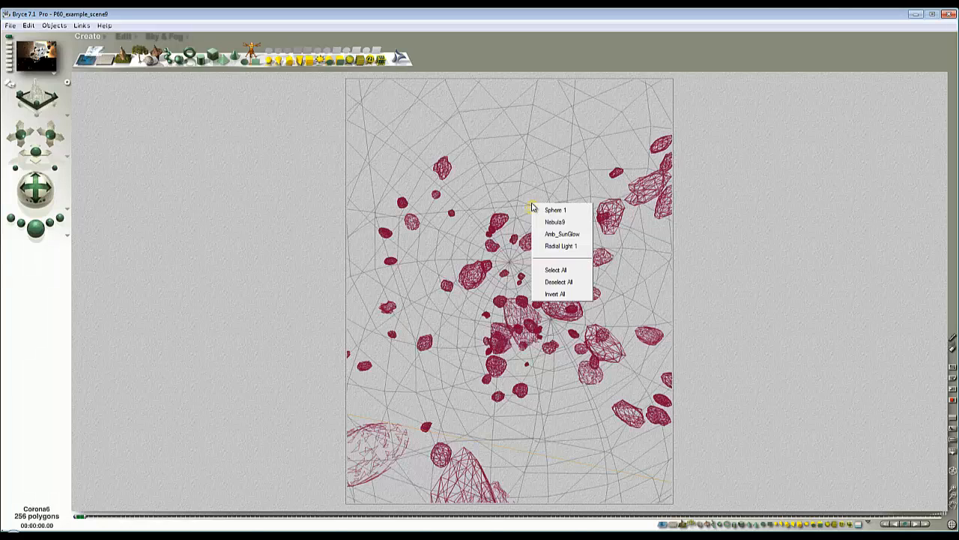
click(555, 211)
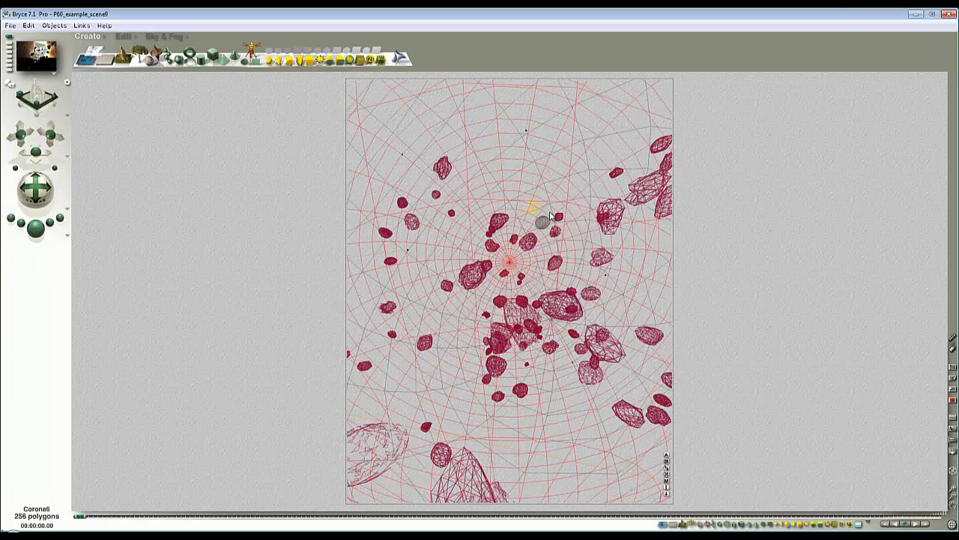
ctrl+click(537, 215)
click(556, 253)
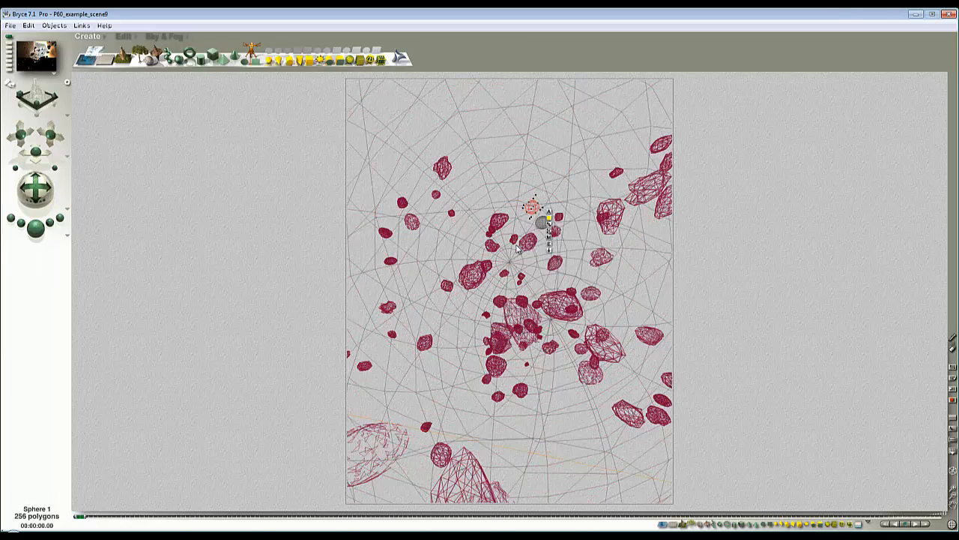
Select Stone 7 near the middle of the scene and compare it with the rendered image.
ctrl+click(579, 307)
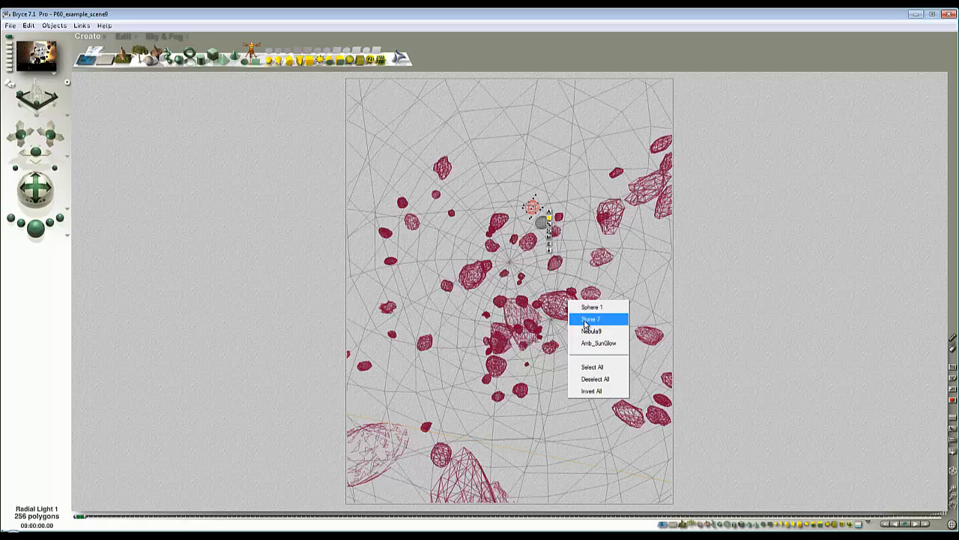
click(585, 319)
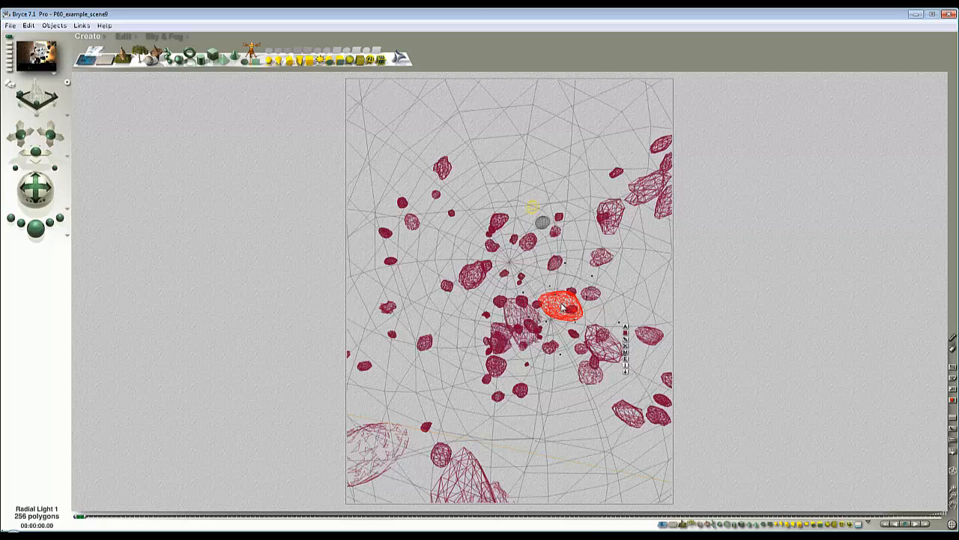
key(Escape)
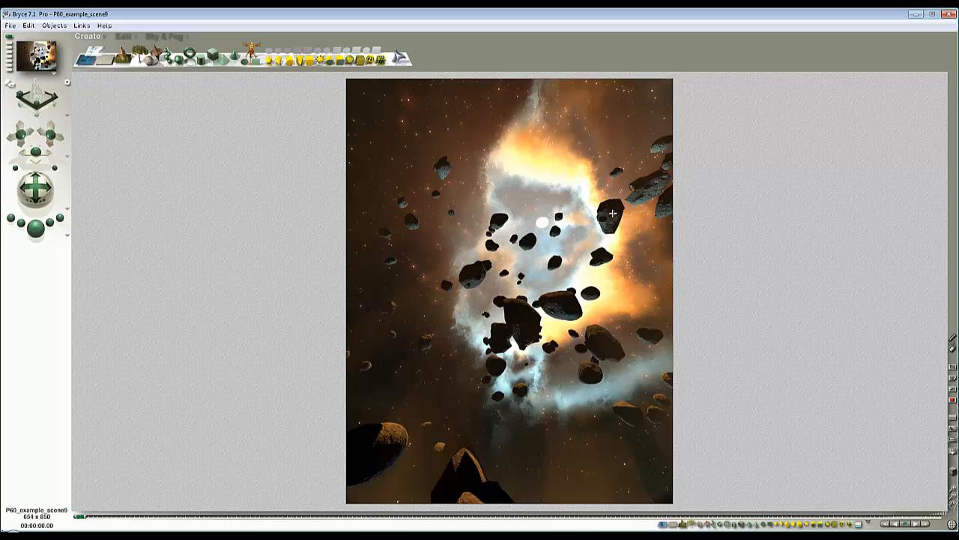
click(543, 314)
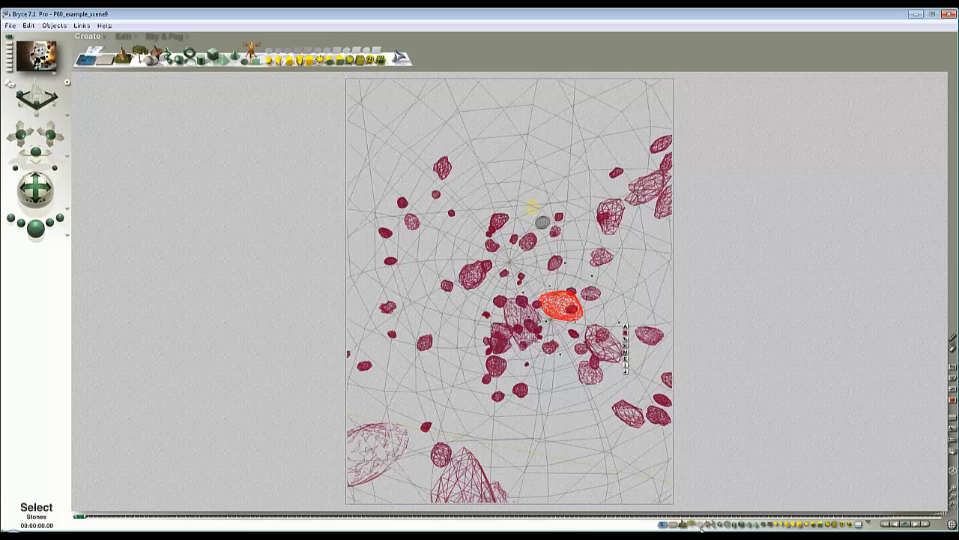
Select all the stones and add their material to the o_dev2 category of the material library.
click(700, 526)
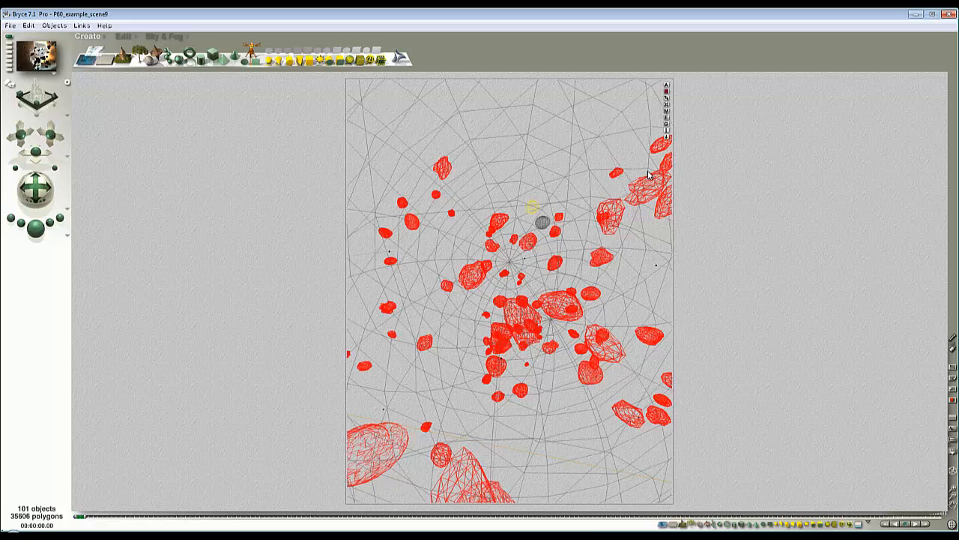
click(666, 110)
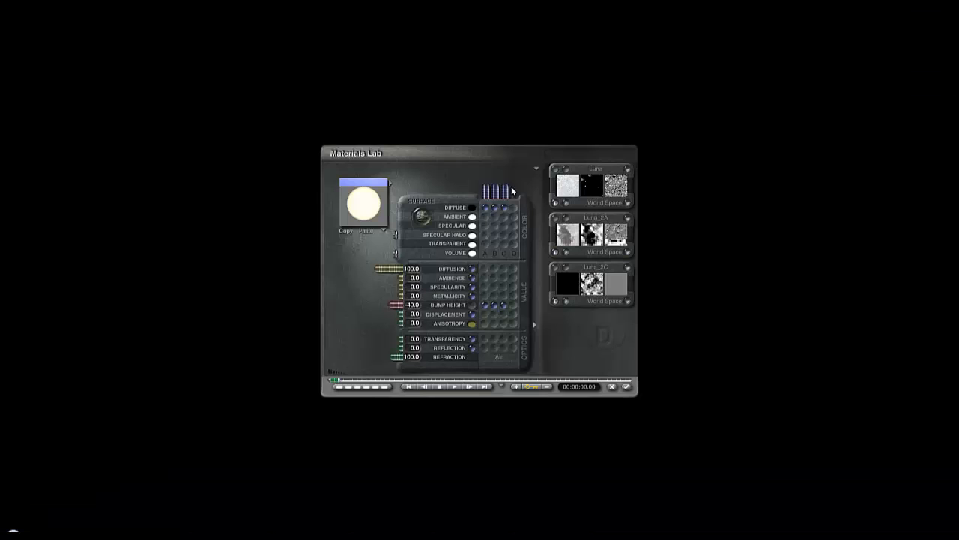
click(389, 183)
click(332, 251)
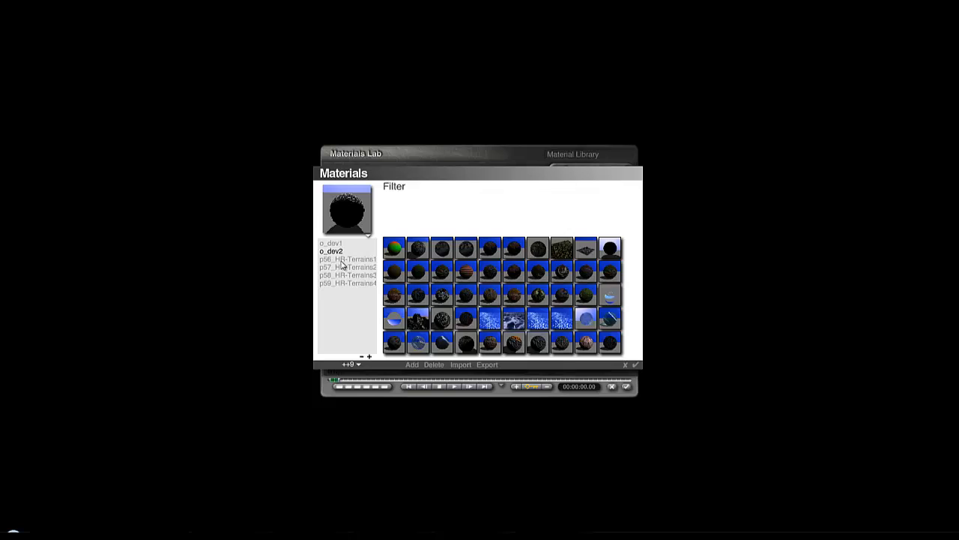
click(413, 363)
click(558, 313)
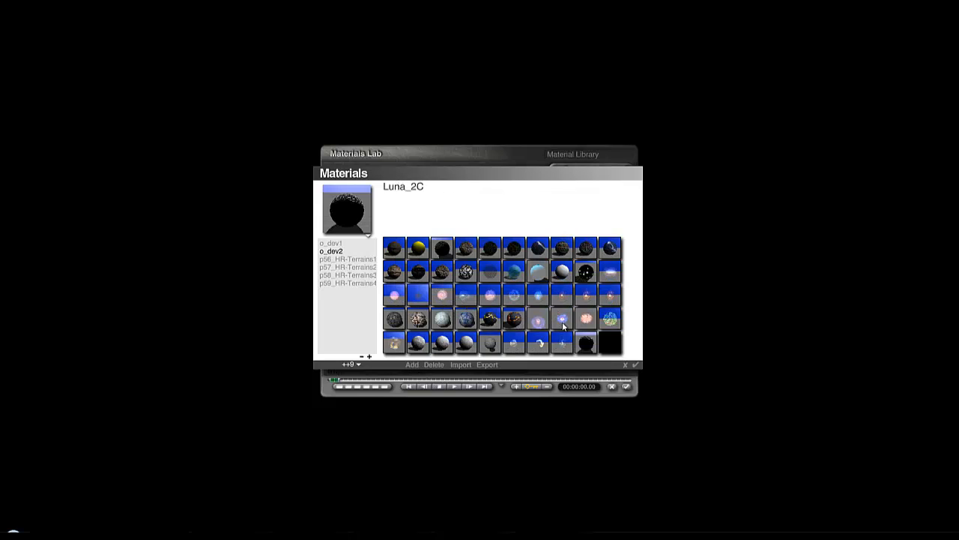
click(636, 364)
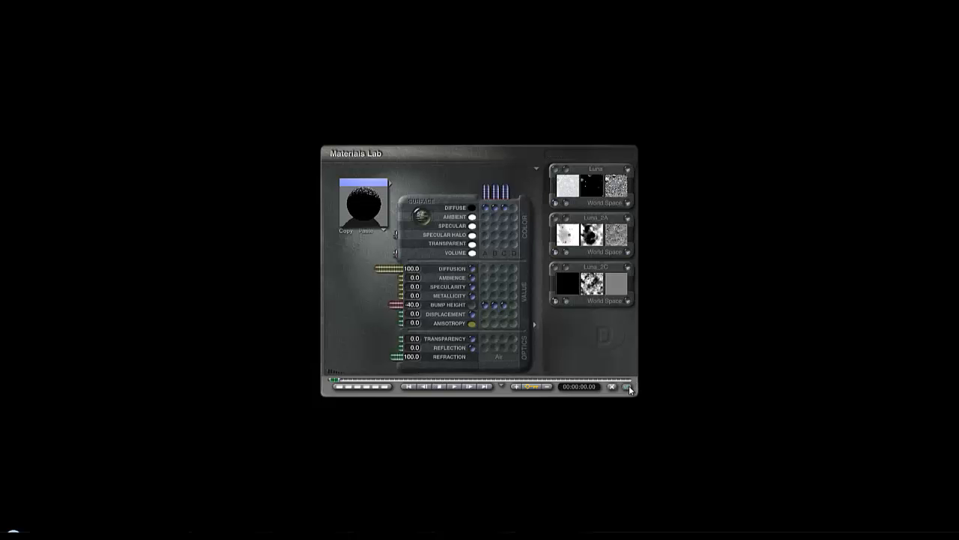
click(626, 386)
Delete all the stones from the scene and open the P60 collection of object presets.
key(Delete)
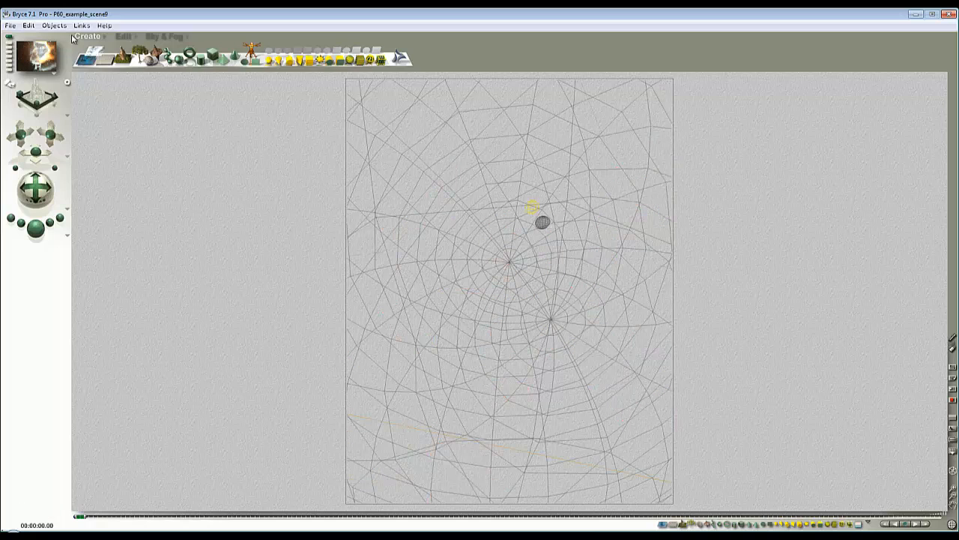
click(103, 37)
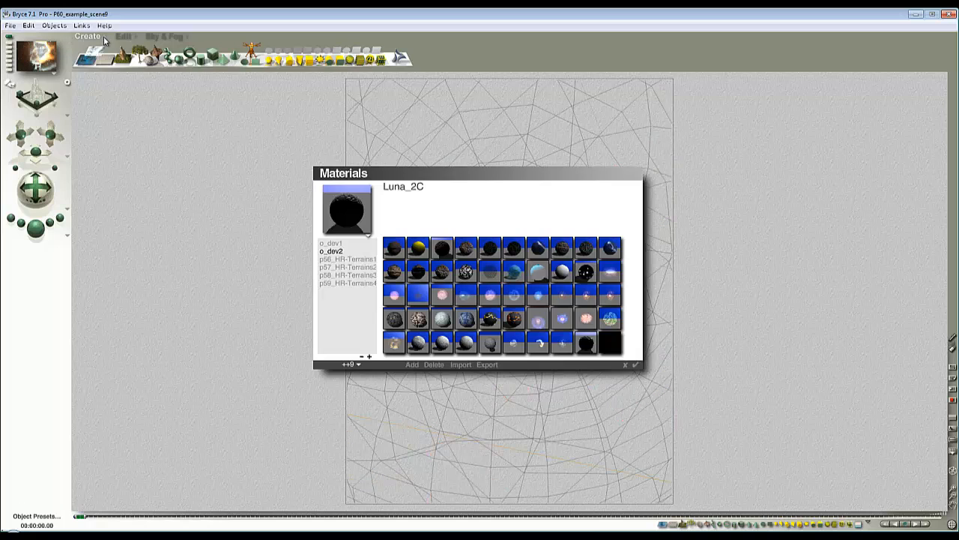
click(352, 365)
click(385, 395)
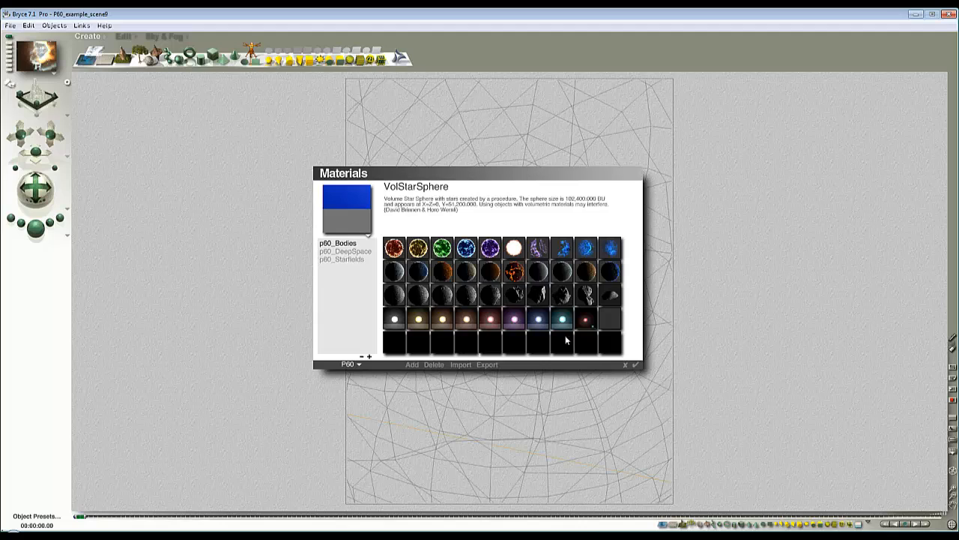
Preview the Asteroid1 to Asteroid5 presets in the p60_Bodies category and read their descriptions.
click(514, 297)
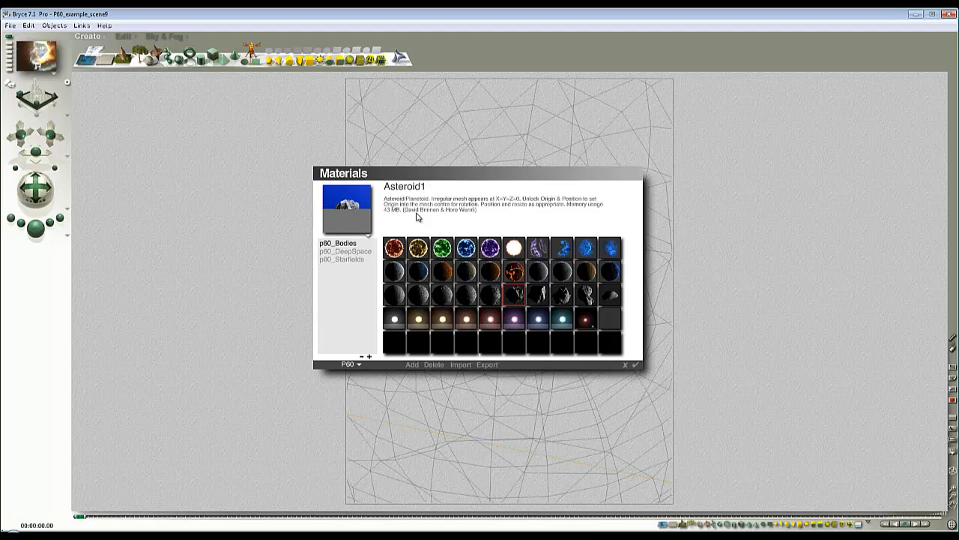
click(539, 295)
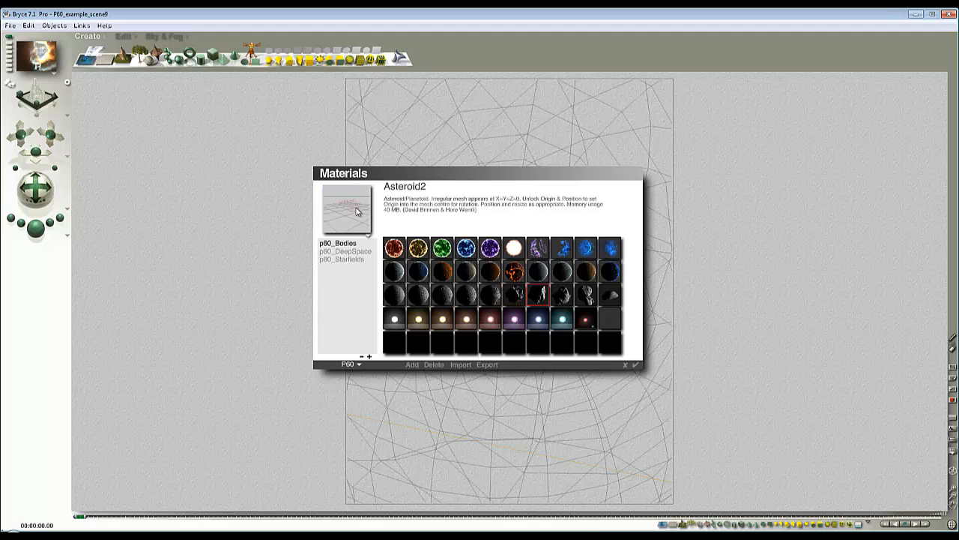
drag(355, 211, 358, 245)
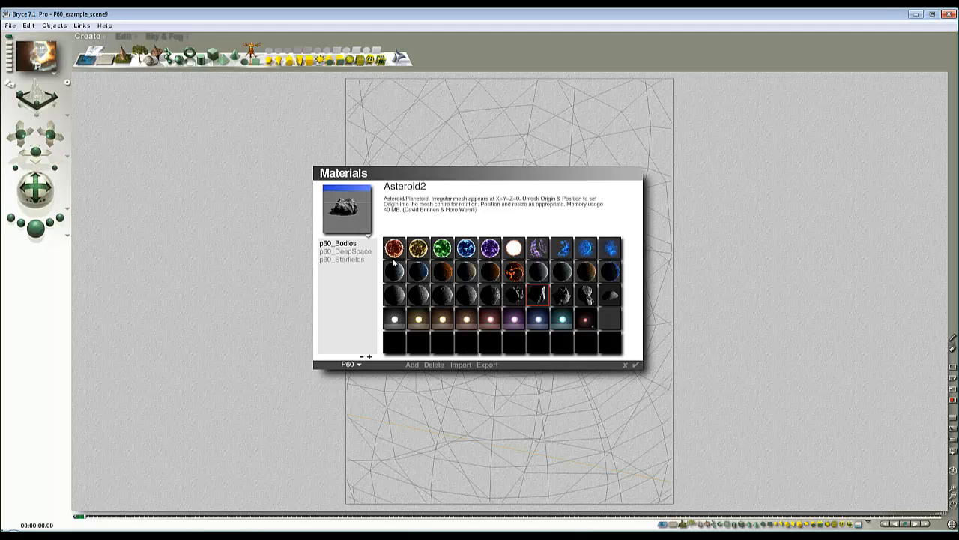
click(574, 298)
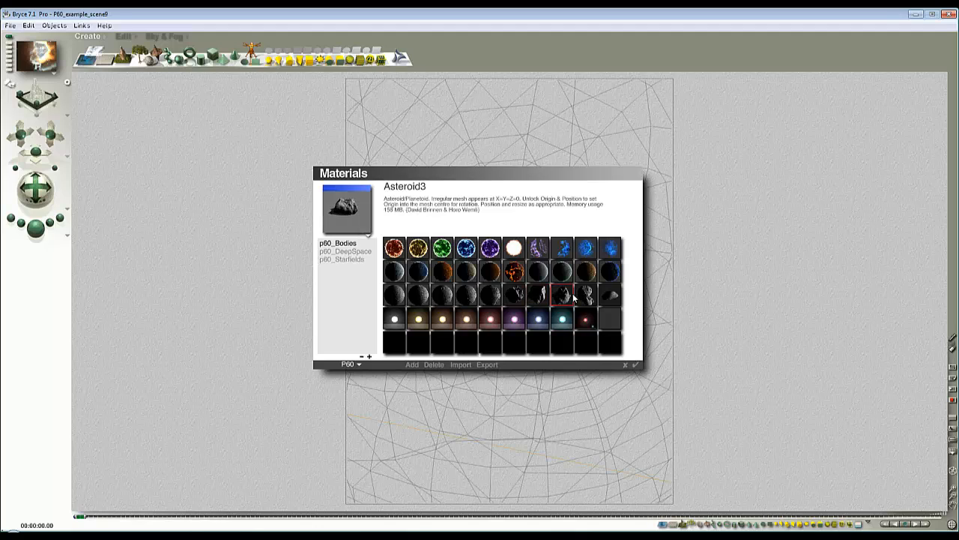
click(583, 299)
click(604, 299)
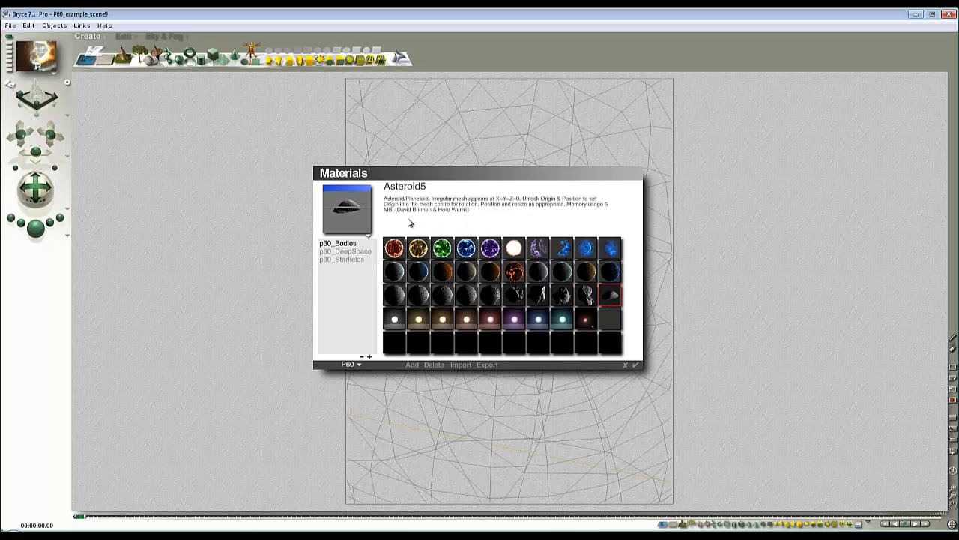
Load the Asteroid1 preset from the p60_Bodies category into the scene.
click(538, 294)
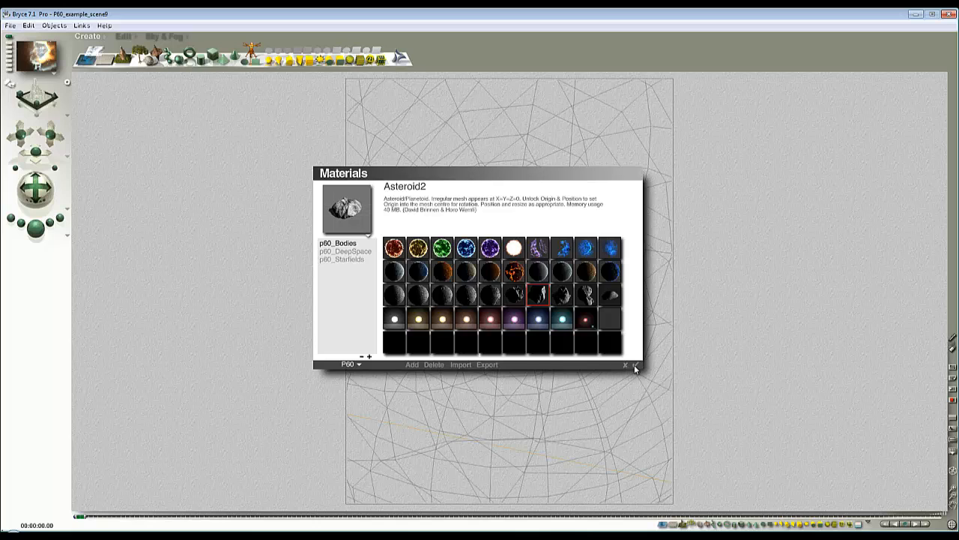
click(517, 298)
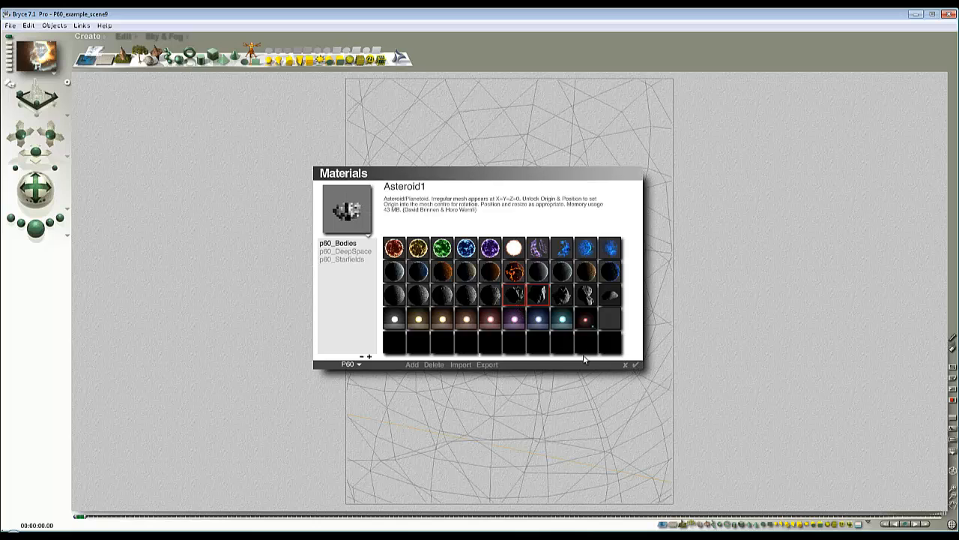
click(635, 365)
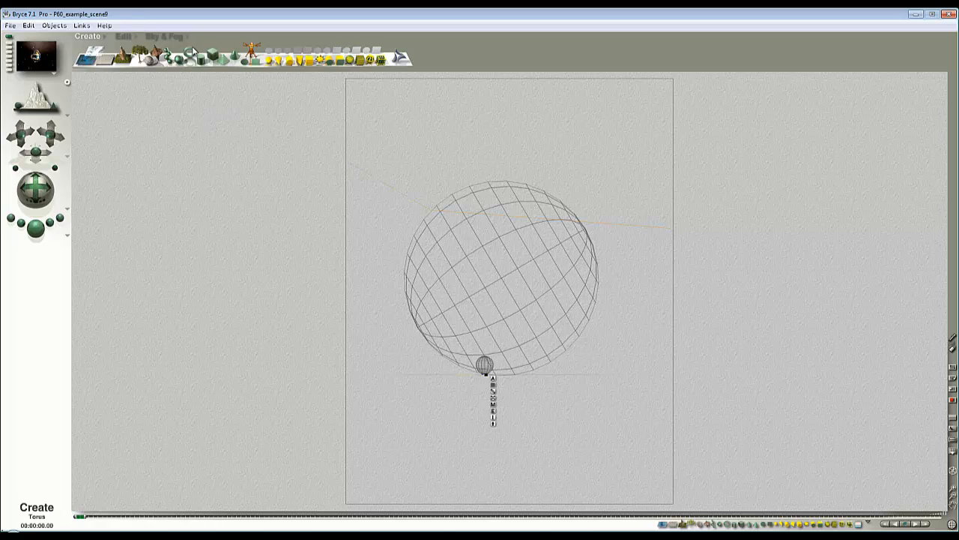
Select Asteroid1 in the camera view and move it sideways, away from the scene's centre.
click(123, 36)
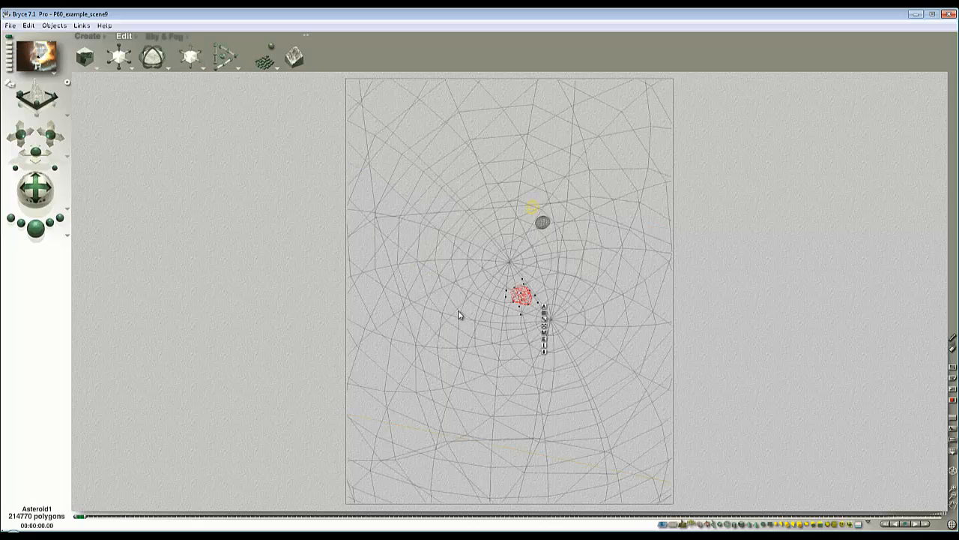
ctrl+click(528, 297)
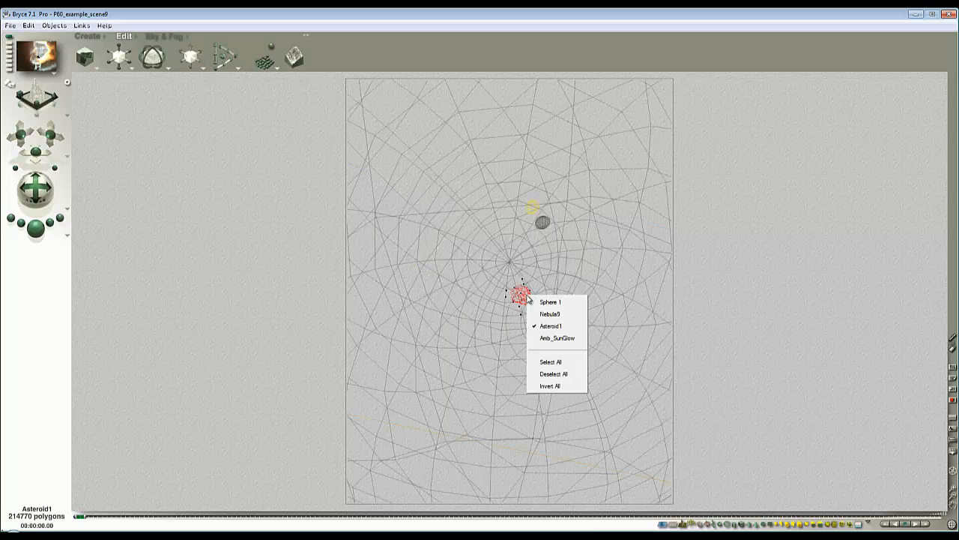
click(550, 327)
drag(529, 302, 494, 305)
Check Asteroid1's placement inside the small sphere in a zoomed-in director view and return to the camera view.
key(Escape)
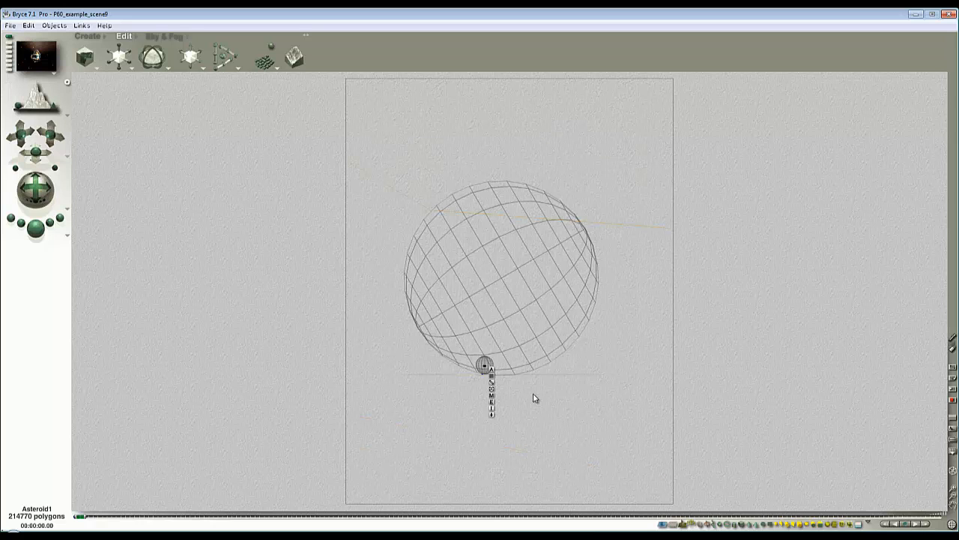
click(952, 490)
click(953, 489)
click(952, 489)
click(953, 489)
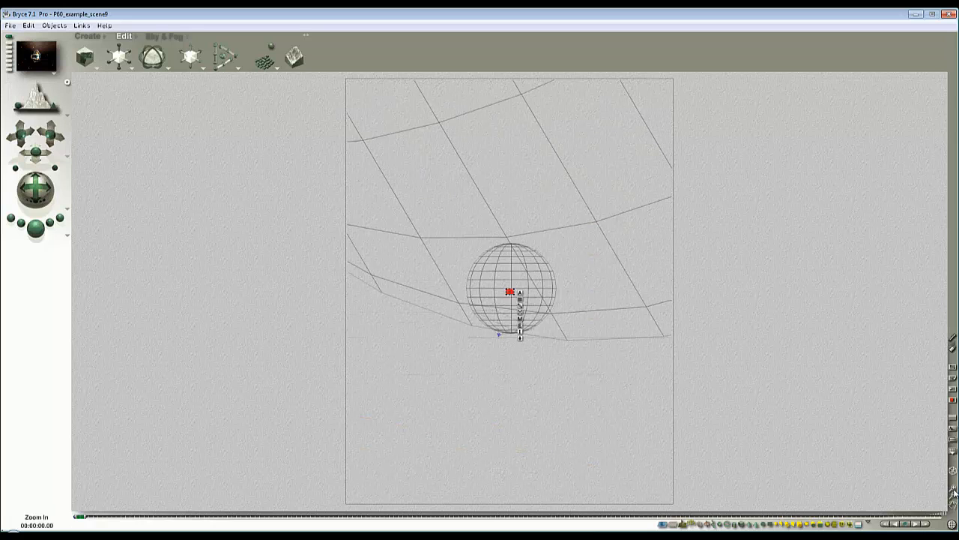
click(952, 489)
key(Escape)
click(488, 297)
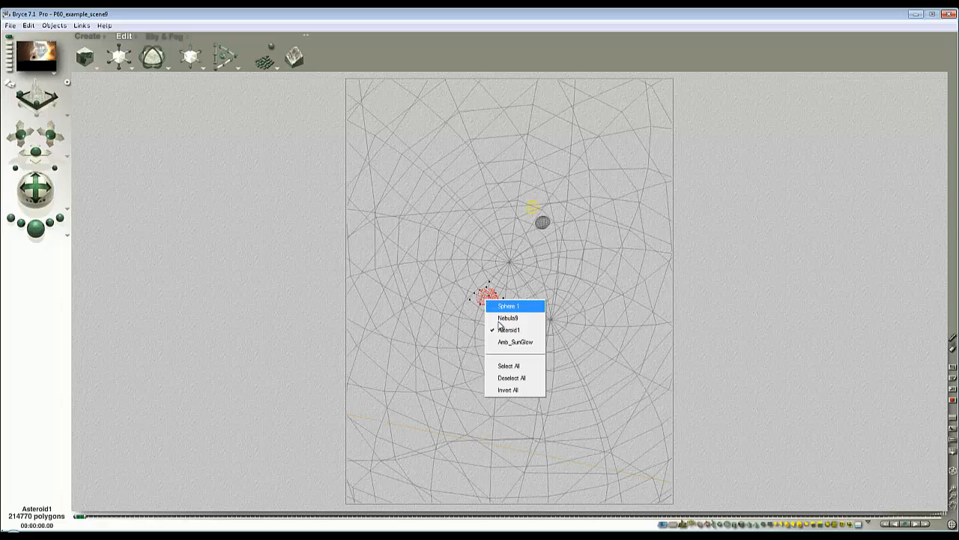
Load the Asteroid2 preset from the p60_Bodies category and select it together with Asteroid1.
click(131, 64)
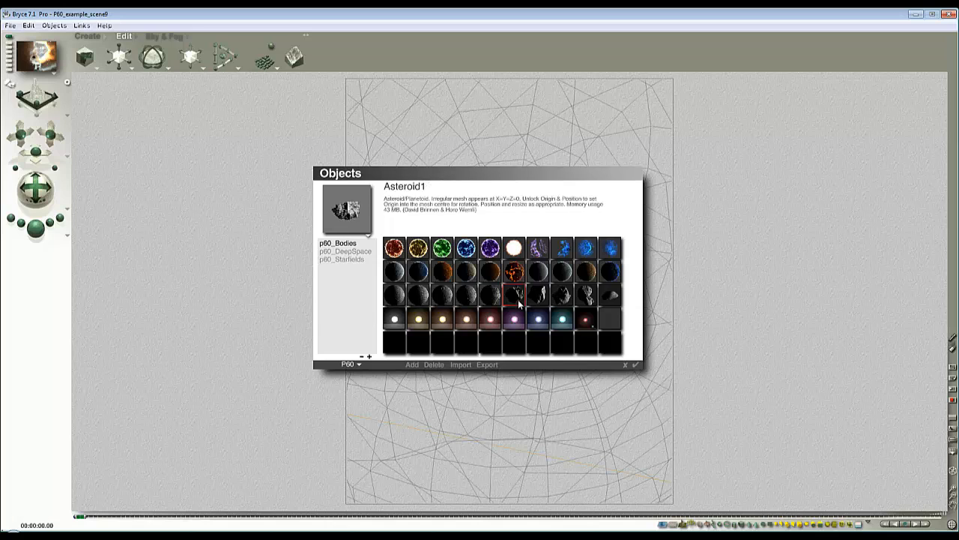
click(539, 295)
click(635, 364)
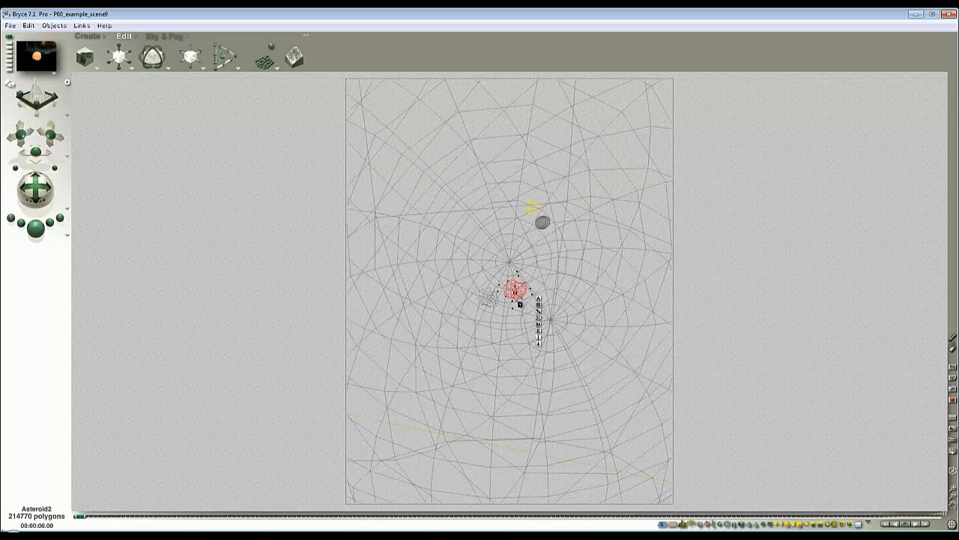
right_click(491, 302)
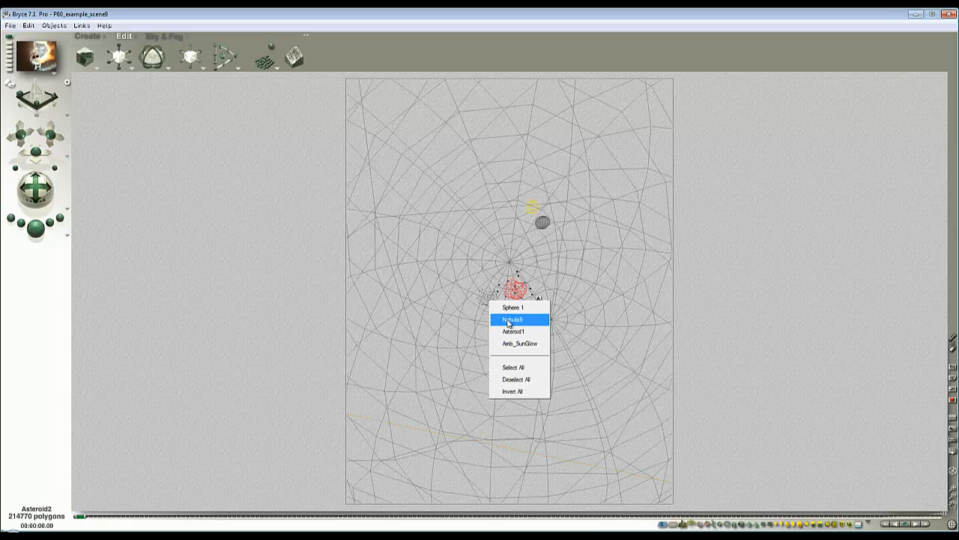
shift+click(514, 320)
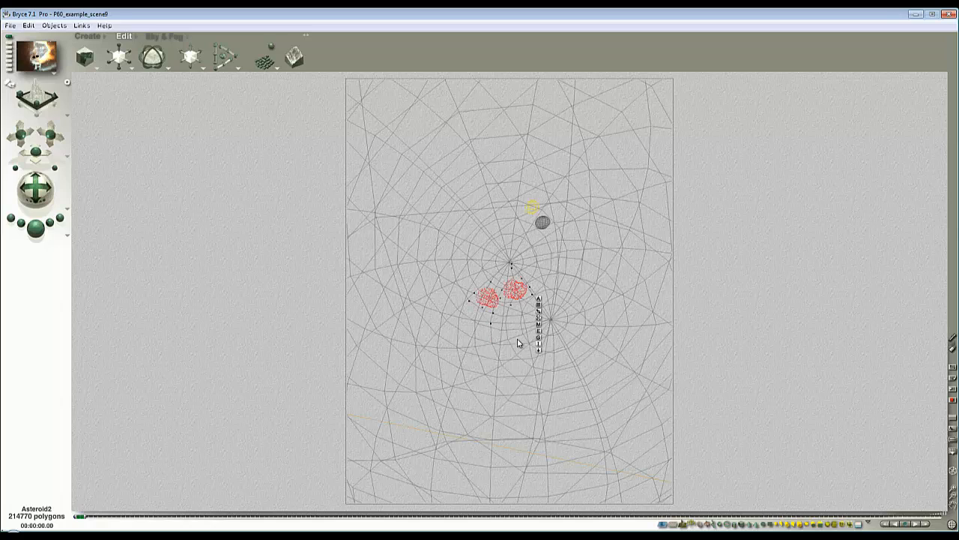
Random-replicate the two selected asteroids with a quantity of 50 as instances, keeping the 200 boundary on all three axes.
click(28, 26)
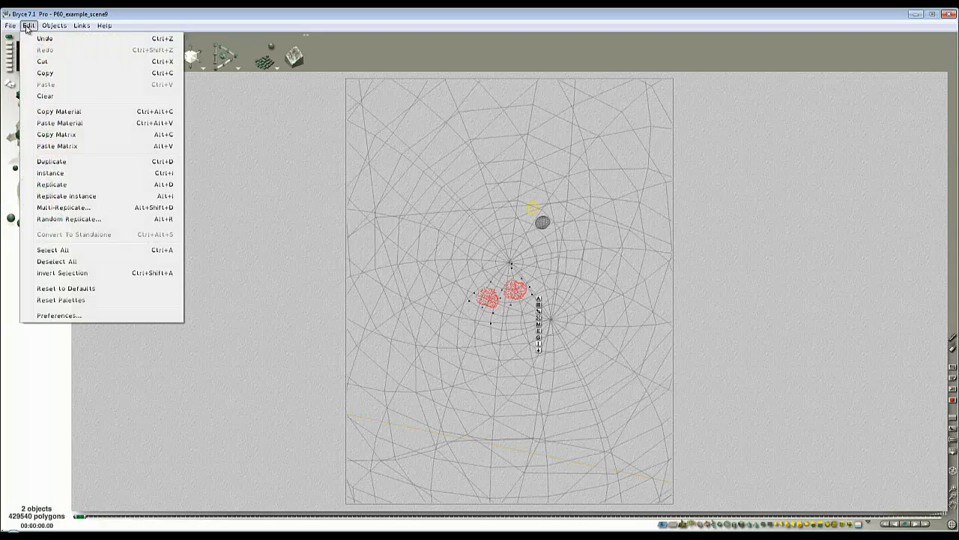
click(109, 218)
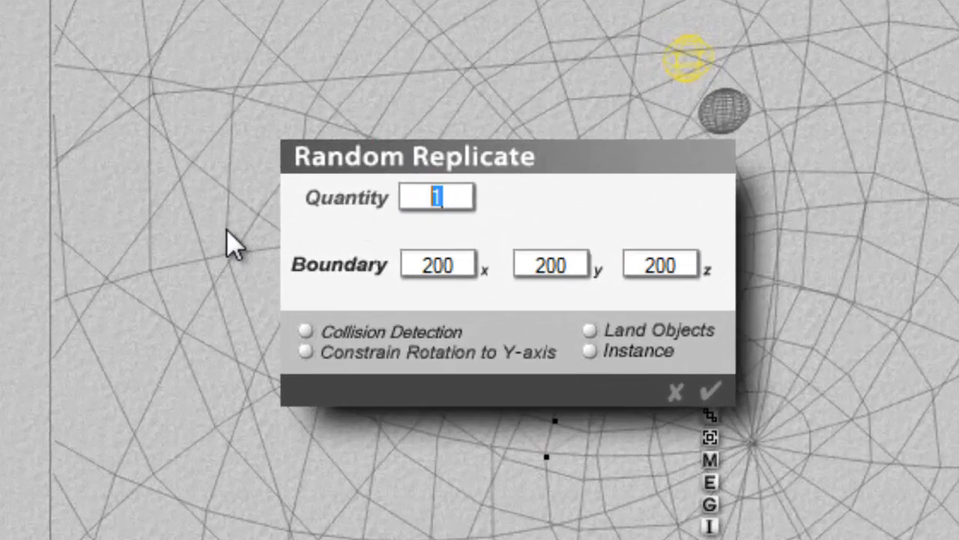
text(50)
click(590, 350)
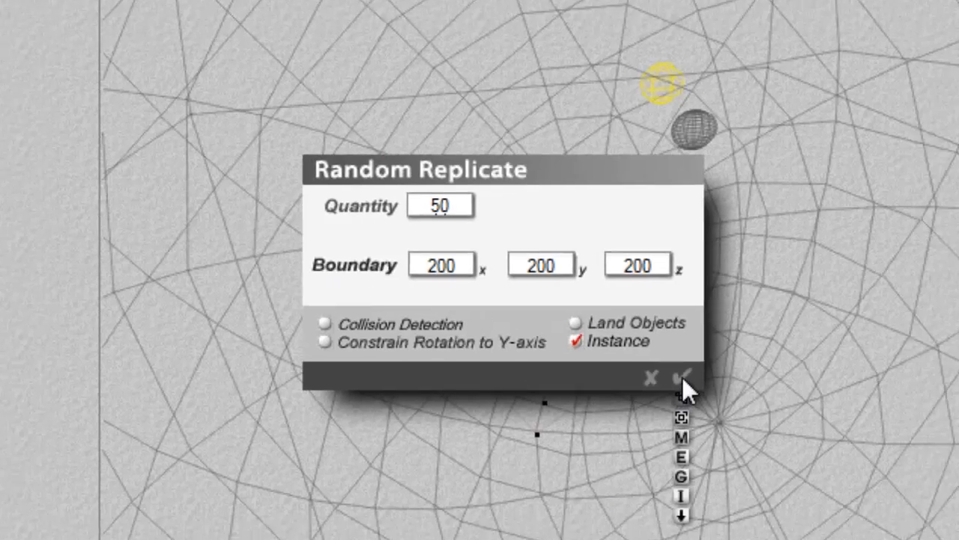
click(711, 390)
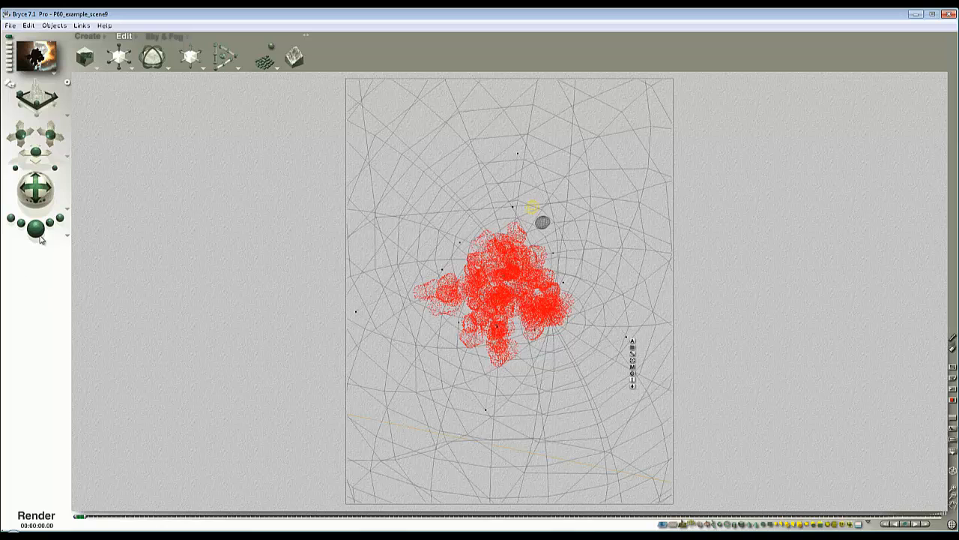
Render a preview of the asteroid cluster, check its spread inside the sphere in the director view, and return to the camera view.
click(61, 243)
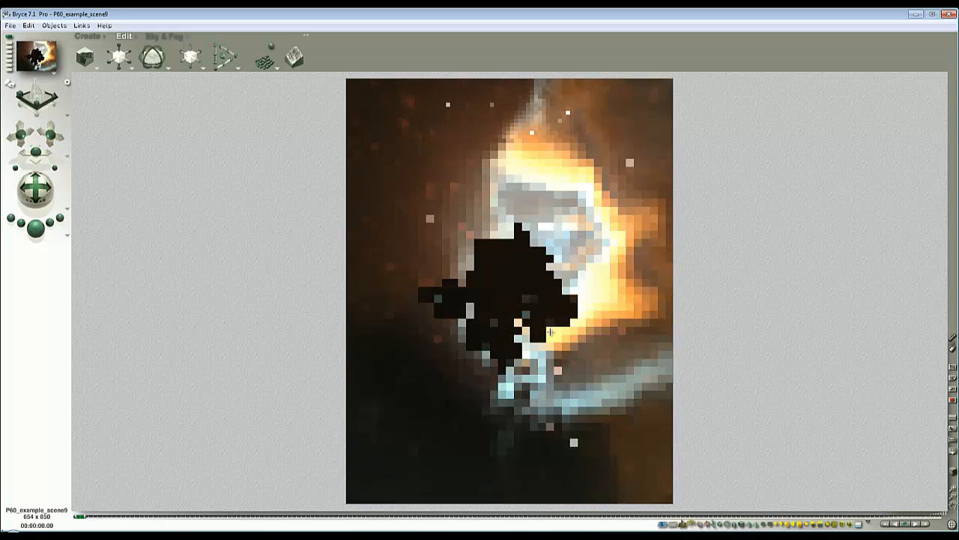
right_click(539, 291)
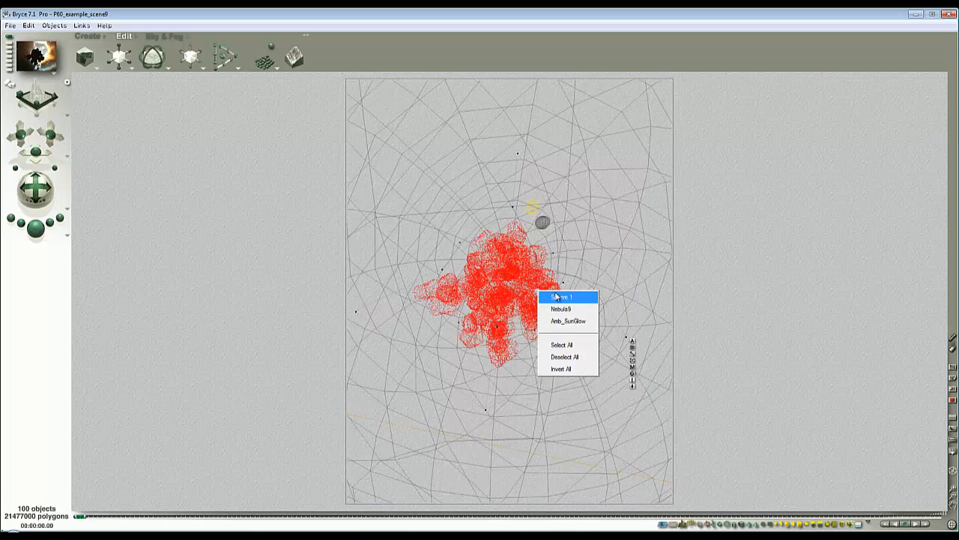
click(523, 278)
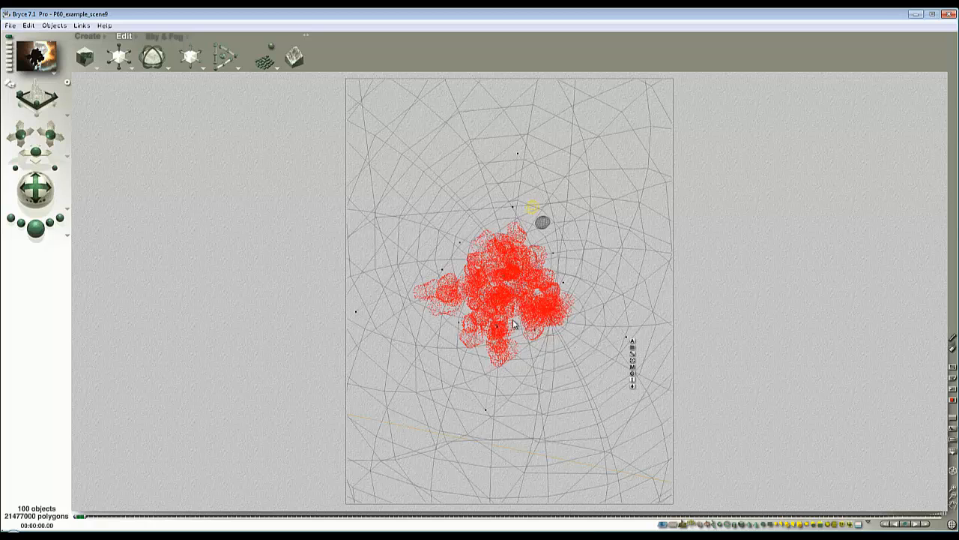
key(4)
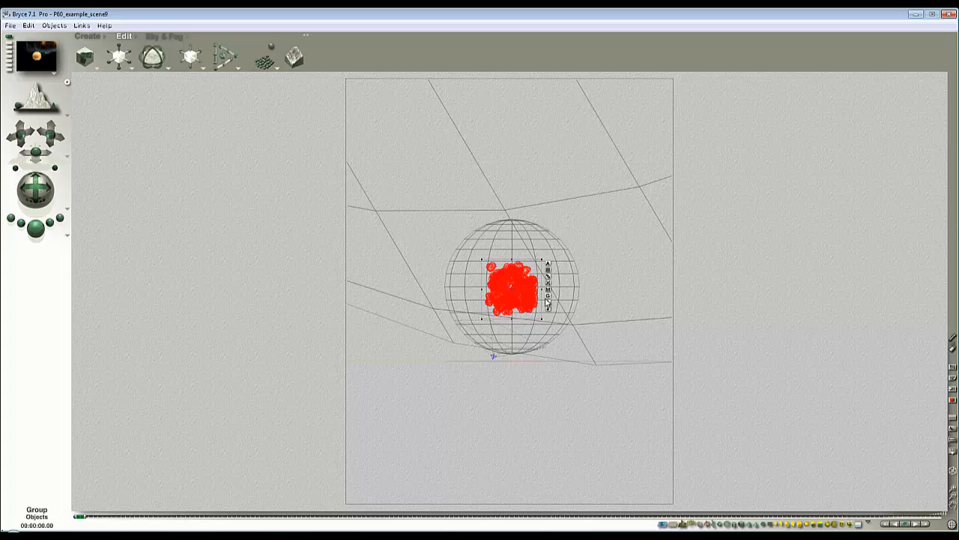
key(1)
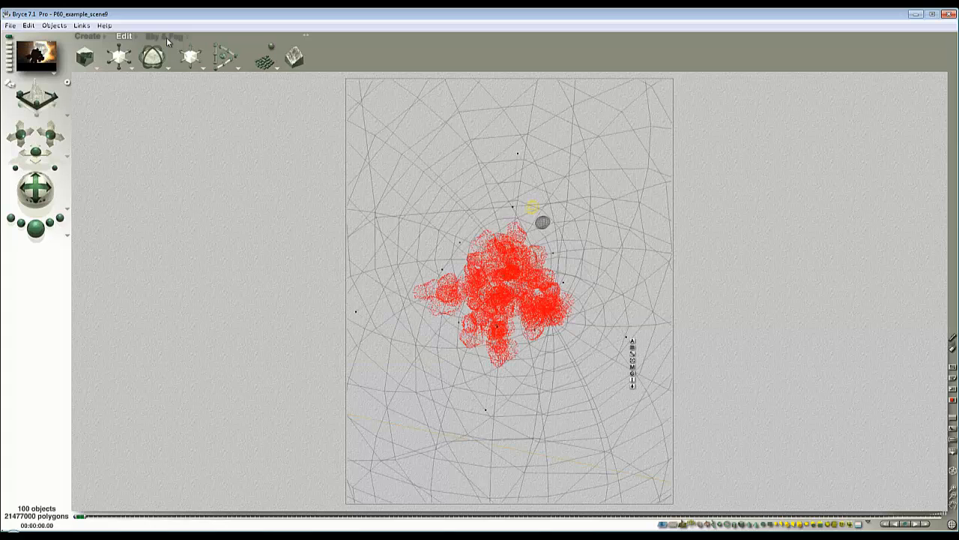
Disperse the selected asteroids with 3D Disperse Size/Rotate and render a preview of the result.
click(278, 69)
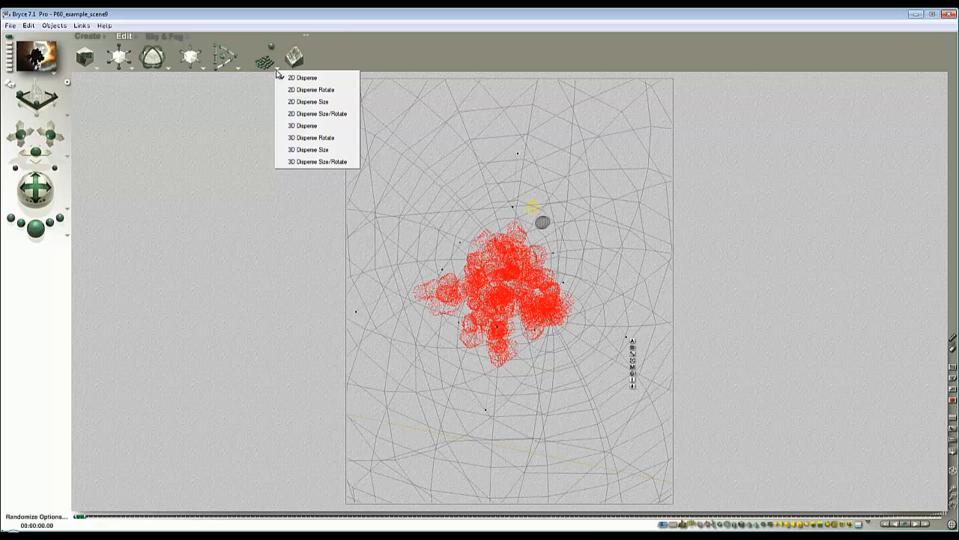
click(321, 162)
drag(271, 48, 196, 49)
click(36, 227)
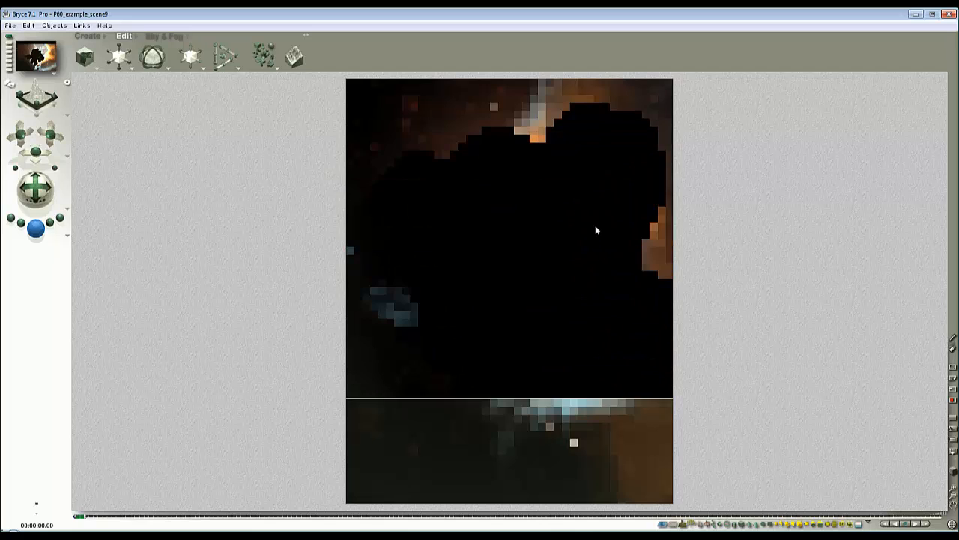
Delete two oversized asteroids that block the camera view, rendering a preview between the deletions.
click(595, 225)
ctrl+click(598, 209)
click(621, 240)
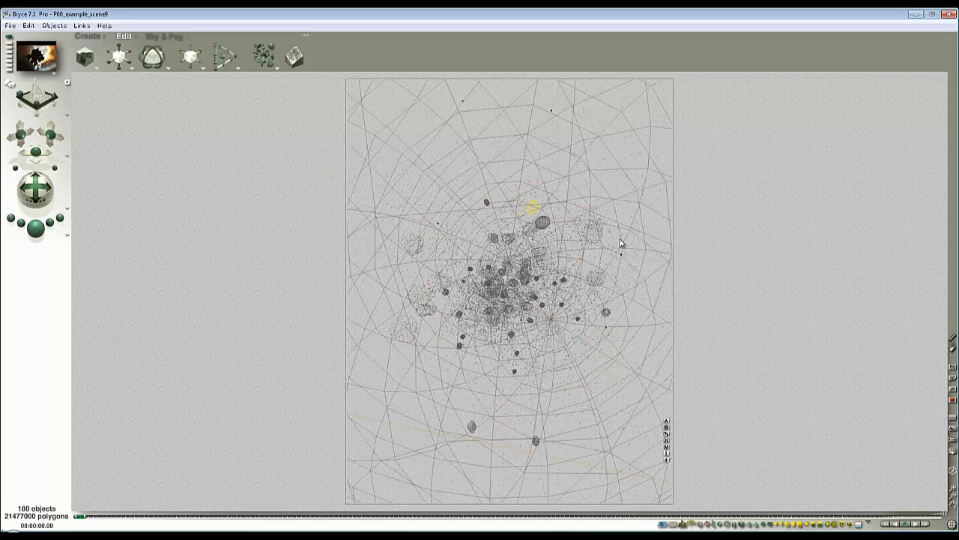
click(28, 233)
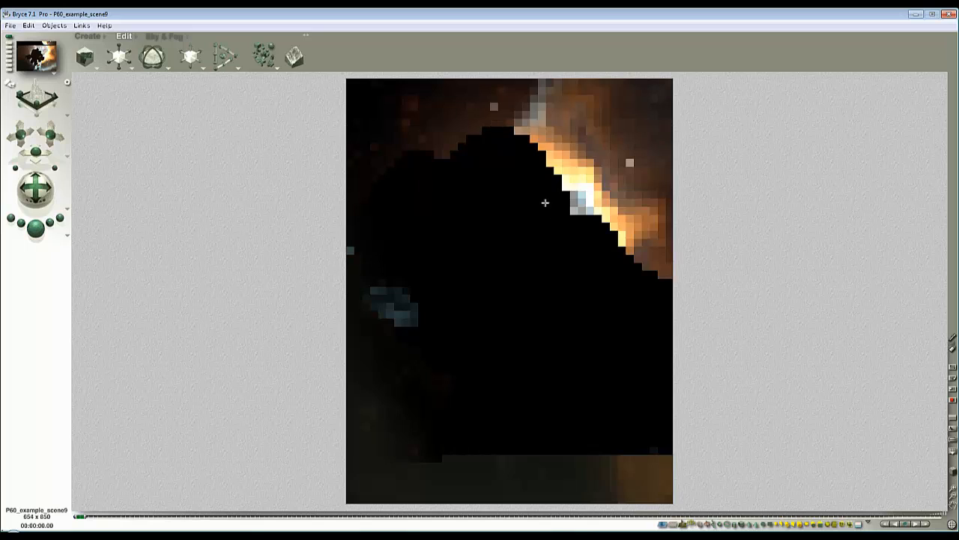
click(544, 203)
ctrl+click(529, 186)
click(547, 216)
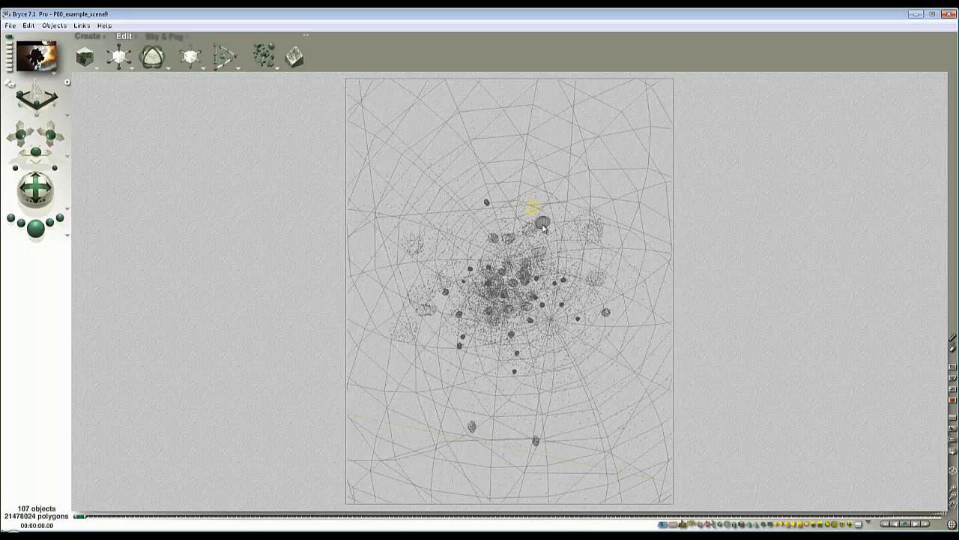
Delete three more oversized asteroids that cover the upper-left and lower-right parts of the camera view.
ctrl+click(433, 199)
click(464, 231)
ctrl+click(598, 372)
click(622, 424)
ctrl+click(604, 398)
click(628, 412)
Render a preview of the remaining asteroids, check their distribution in the director view, and return to the camera view.
click(42, 229)
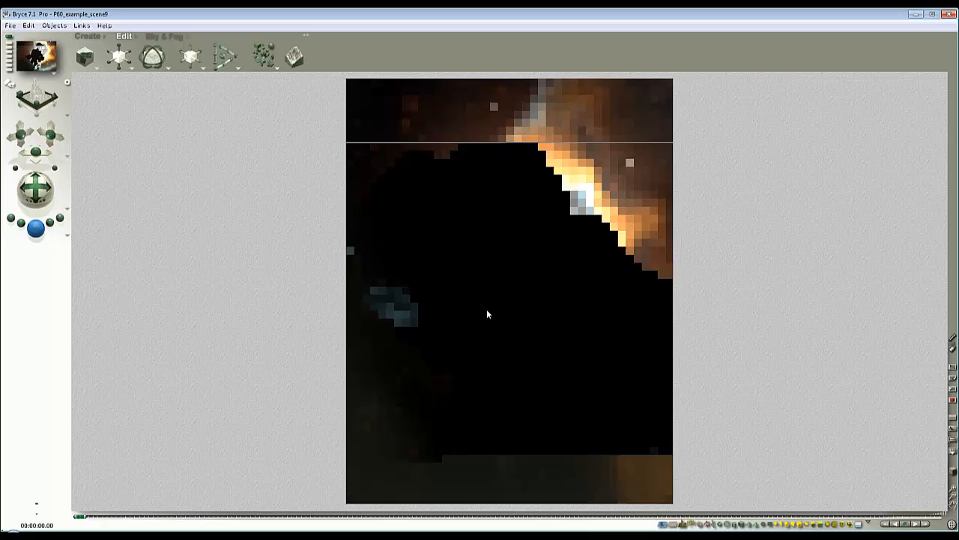
key(Escape)
key(Escape)
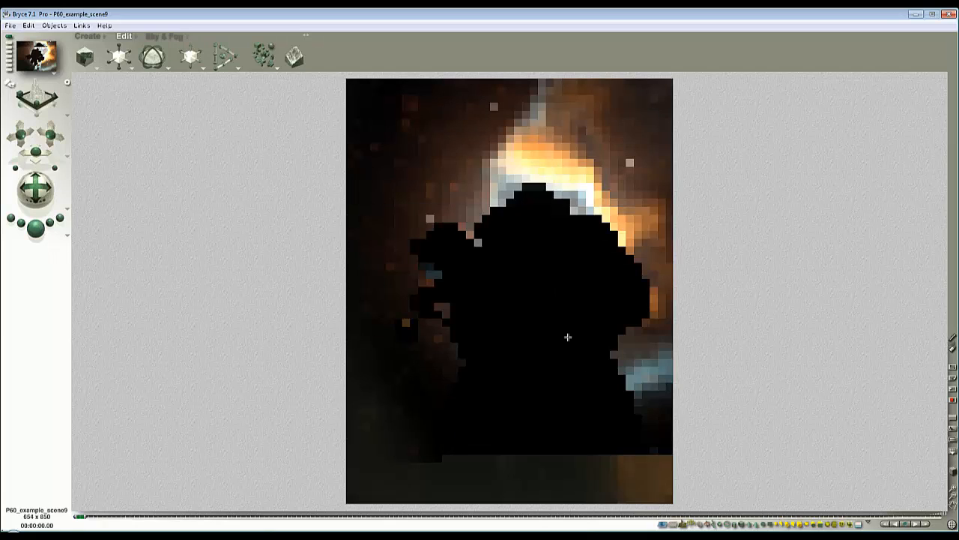
key(4)
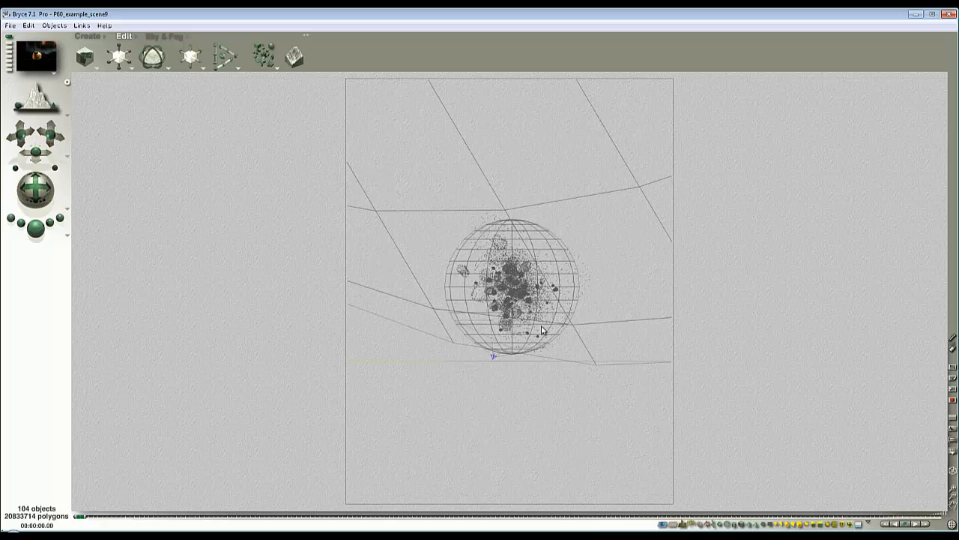
key(1)
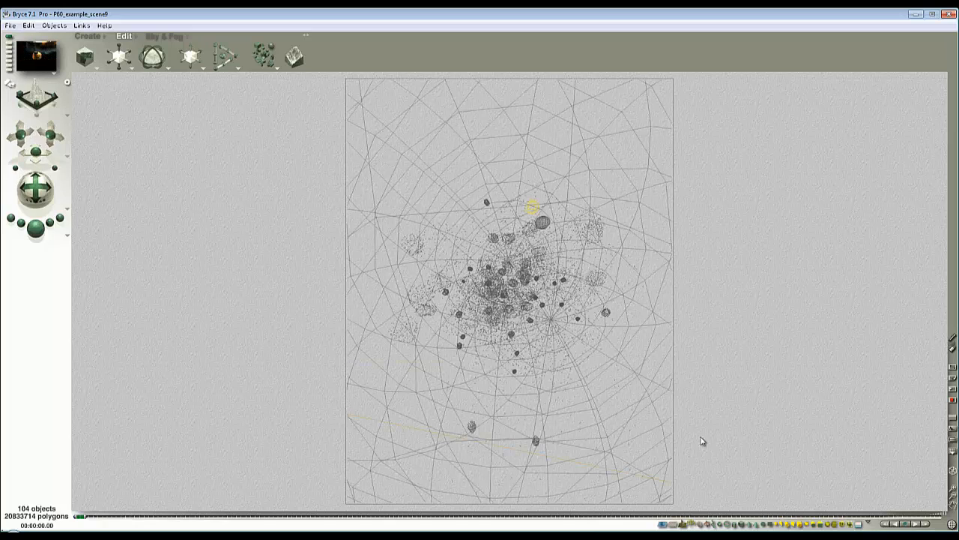
Select the Default Family objects except Nebula9, Corona6 and Sphere 1, and assign the selected asteroids to Family 12.
click(867, 526)
click(855, 525)
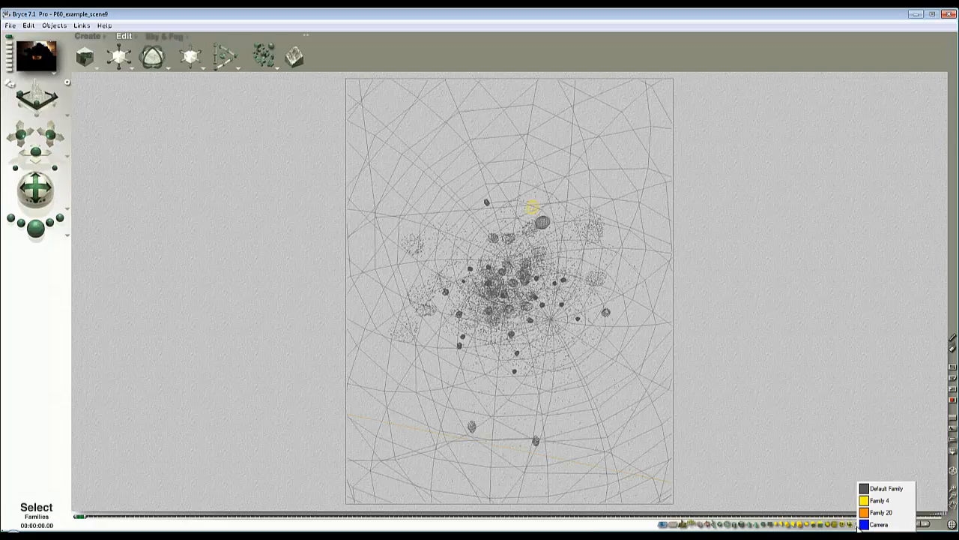
click(884, 488)
ctrl+click(615, 346)
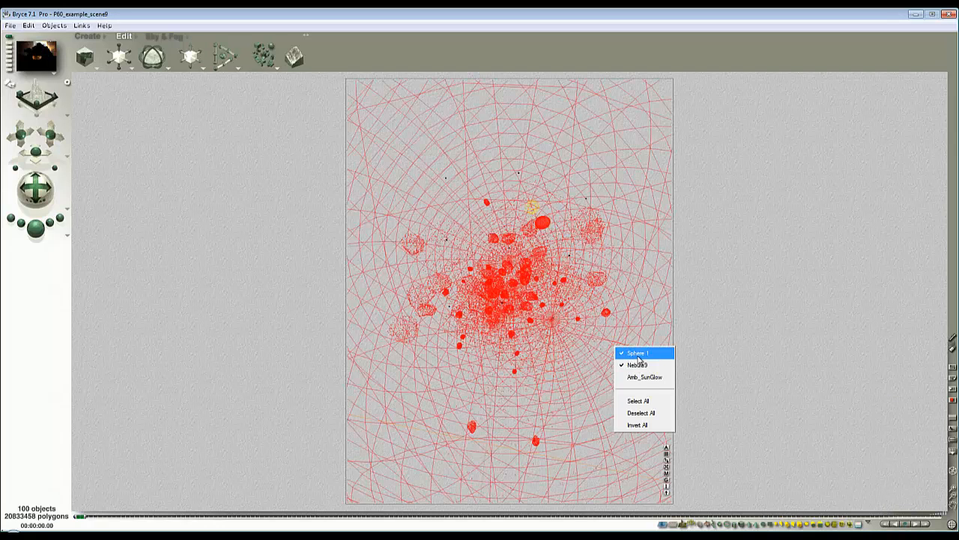
click(636, 365)
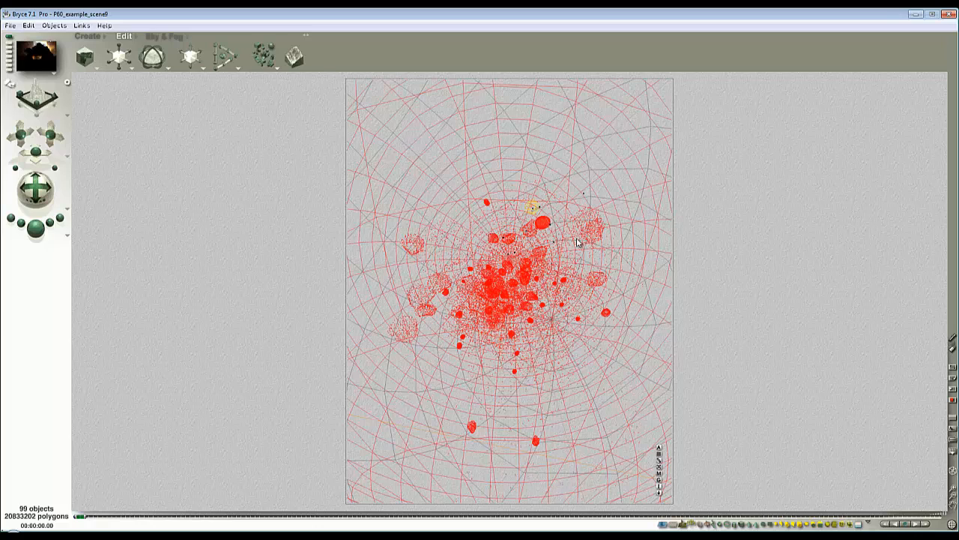
ctrl+click(543, 225)
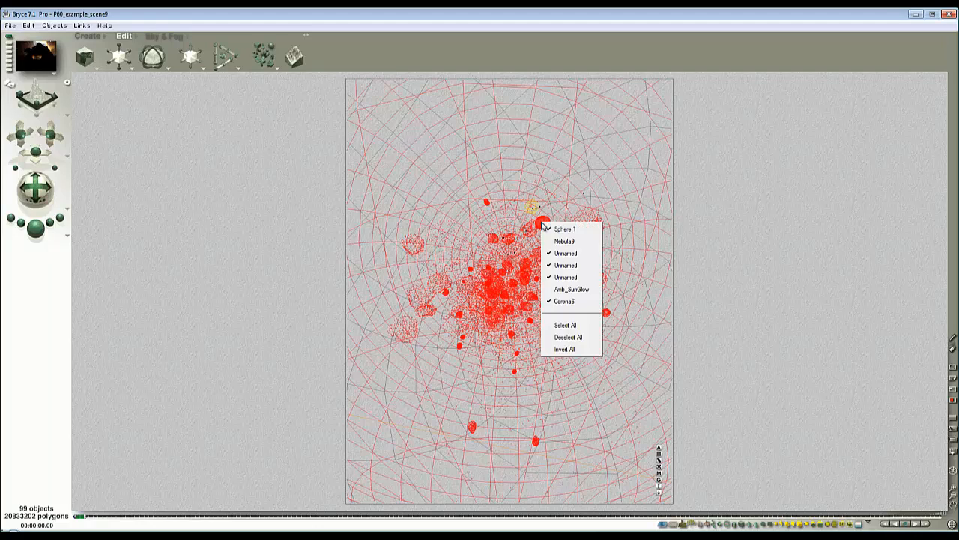
click(569, 302)
ctrl+click(406, 185)
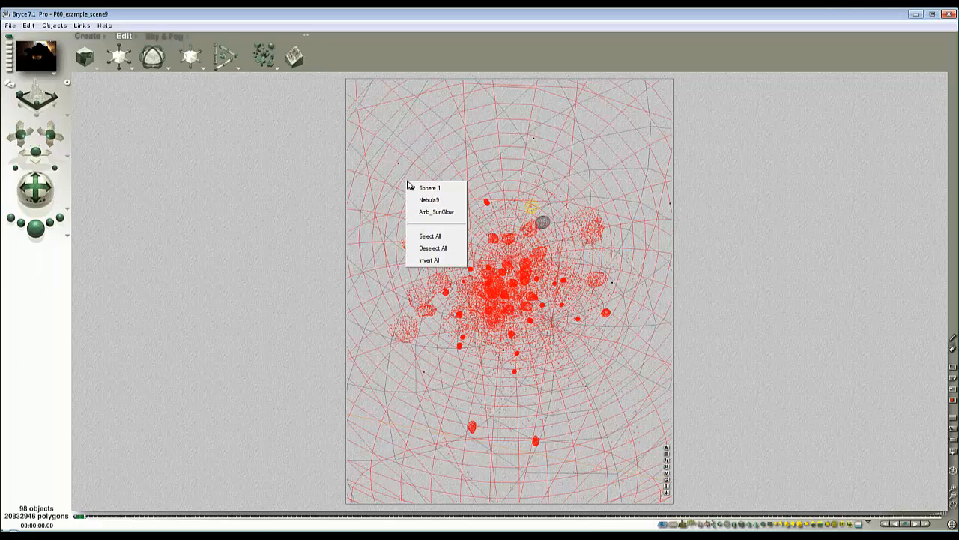
click(422, 191)
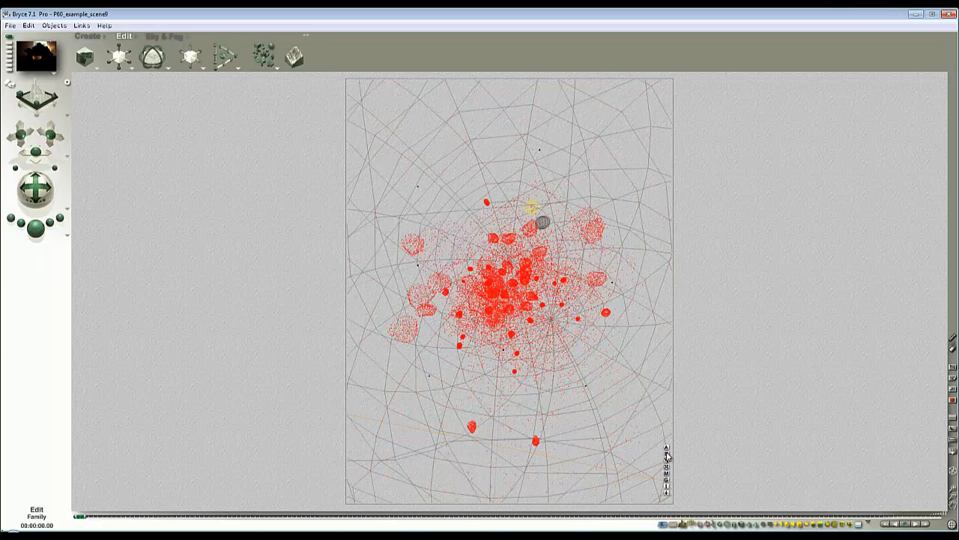
click(667, 454)
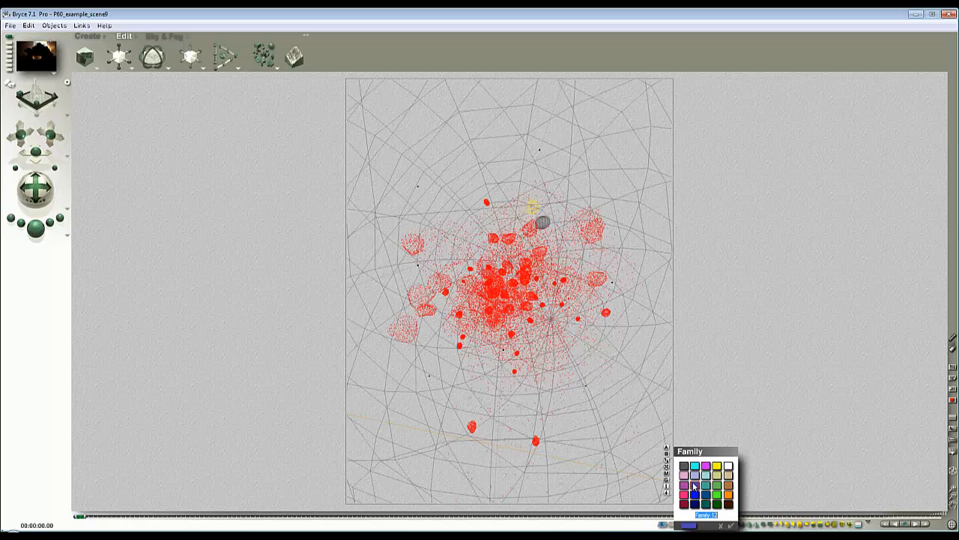
key(Return)
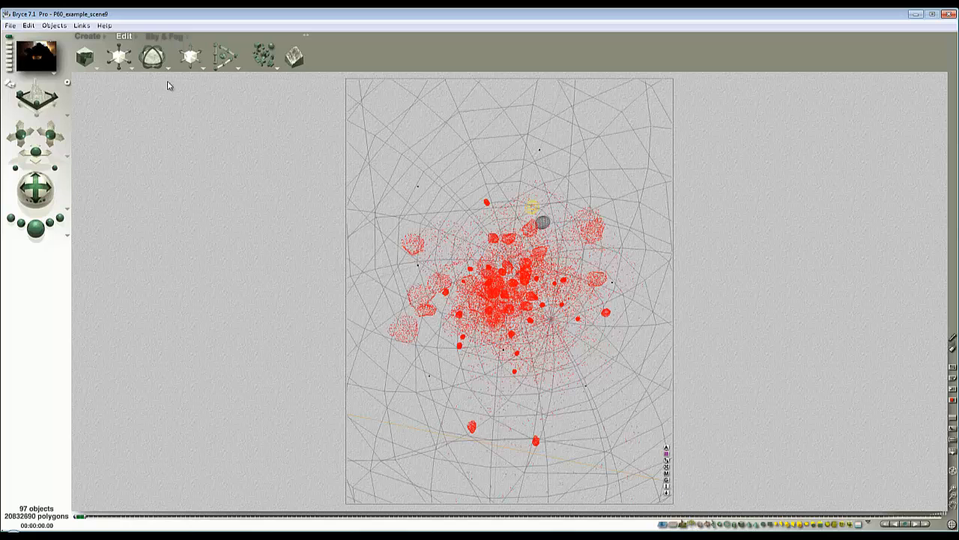
Shrink all selected asteroids individually and check their new size with a preview render and a refined central area.
drag(119, 57, 11, 188)
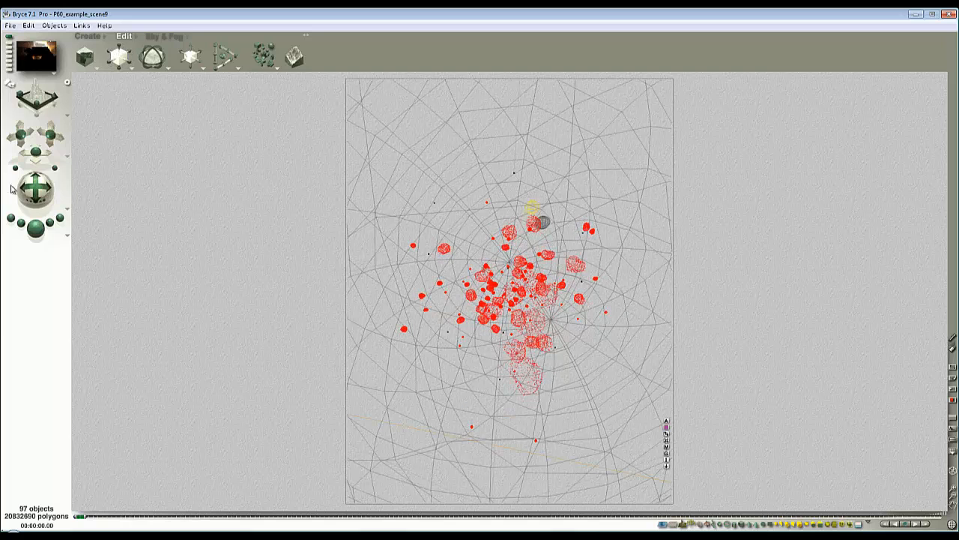
click(35, 228)
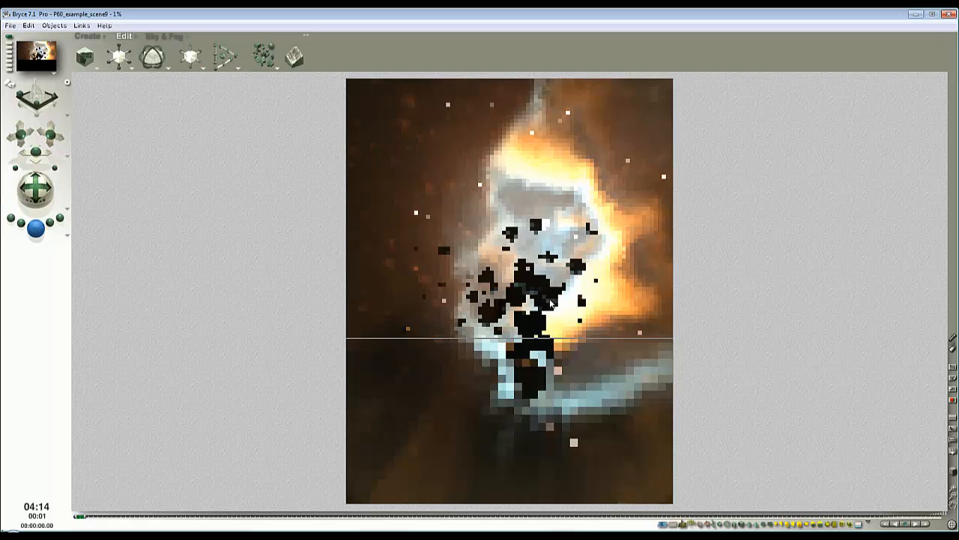
drag(576, 333, 458, 259)
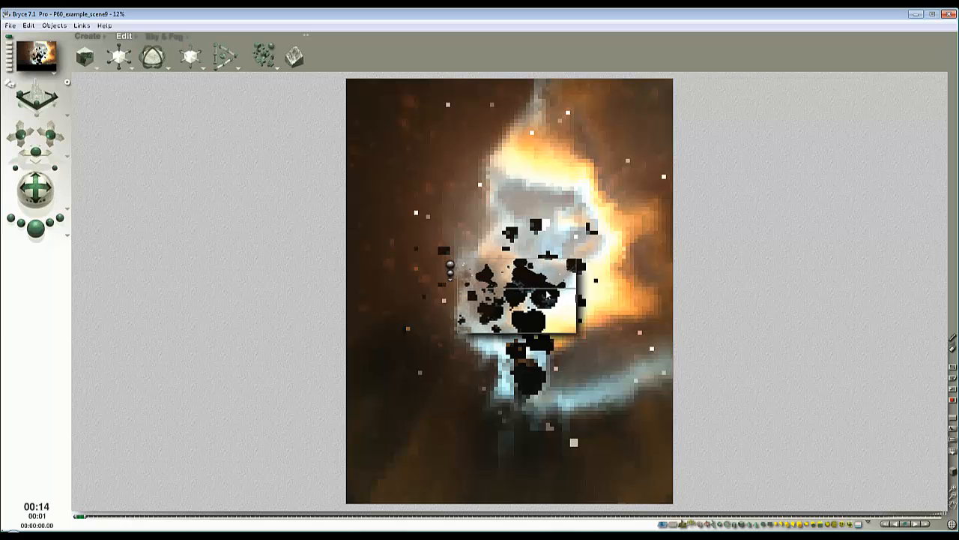
click(411, 196)
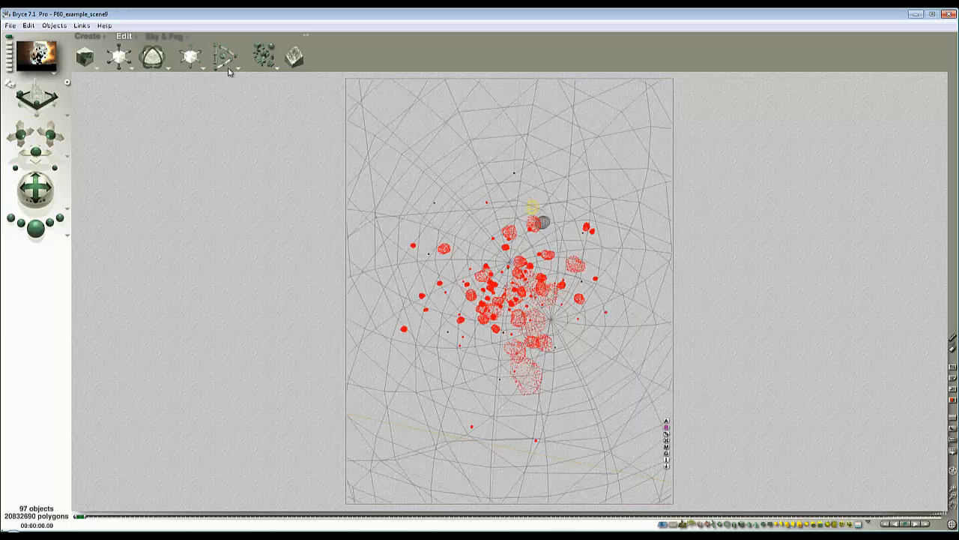
Spread the selected asteroids farther apart with 3D Disperse Rotate.
click(275, 66)
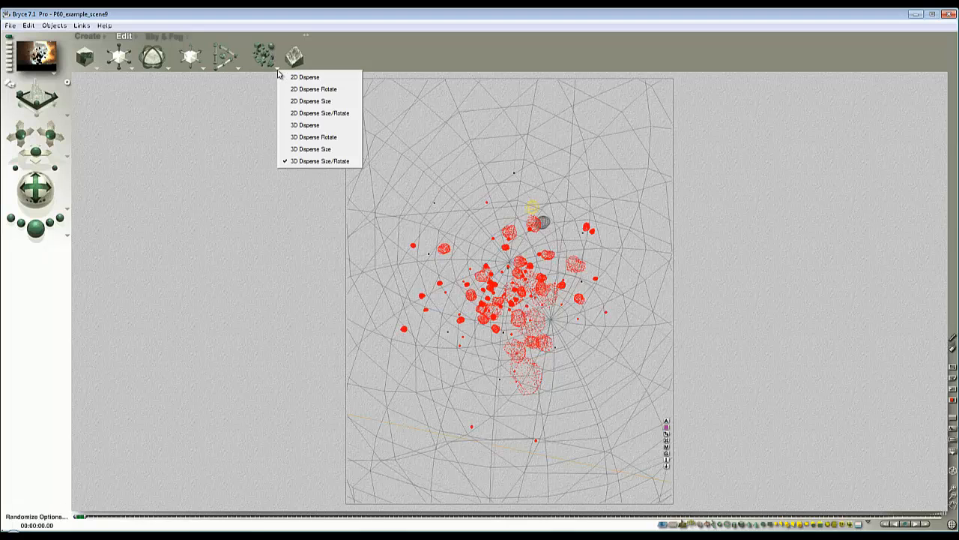
click(325, 137)
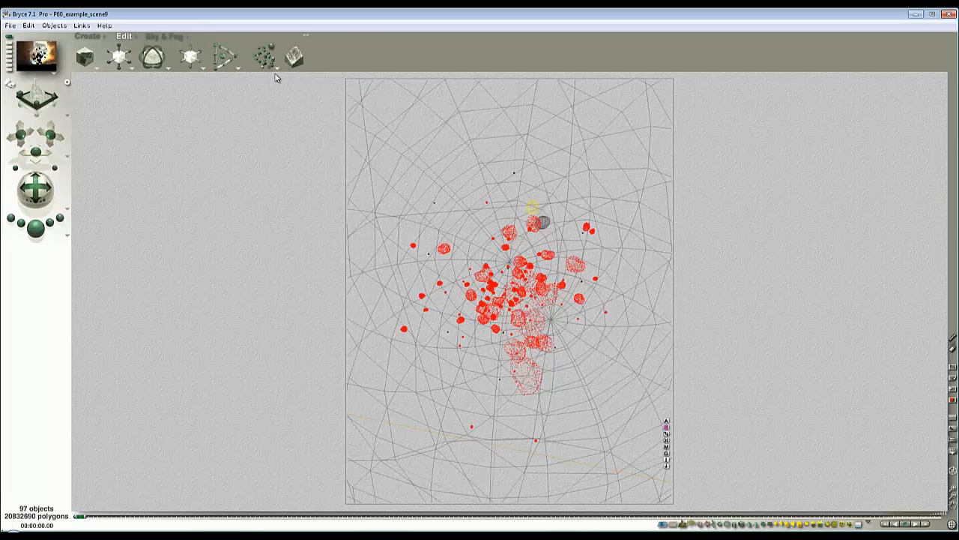
click(271, 52)
drag(367, 70, 399, 77)
Render the scene and refine small areas around individual asteroids in front of the nebula to inspect them.
key(ctrl+r)
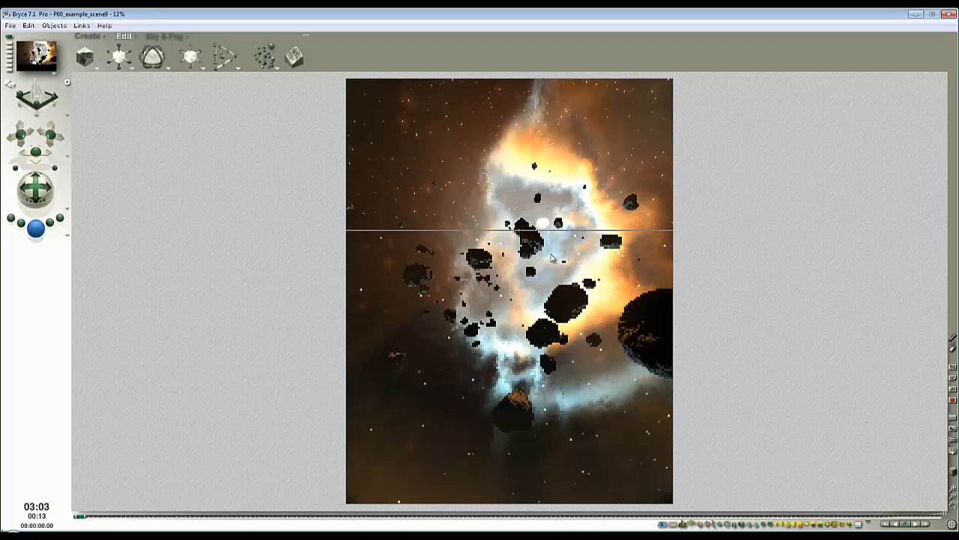
click(484, 268)
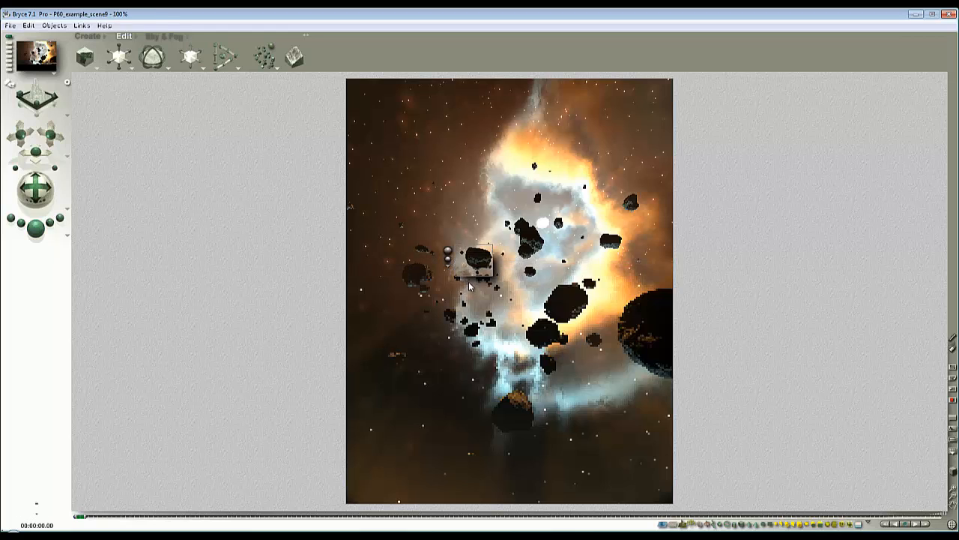
click(528, 241)
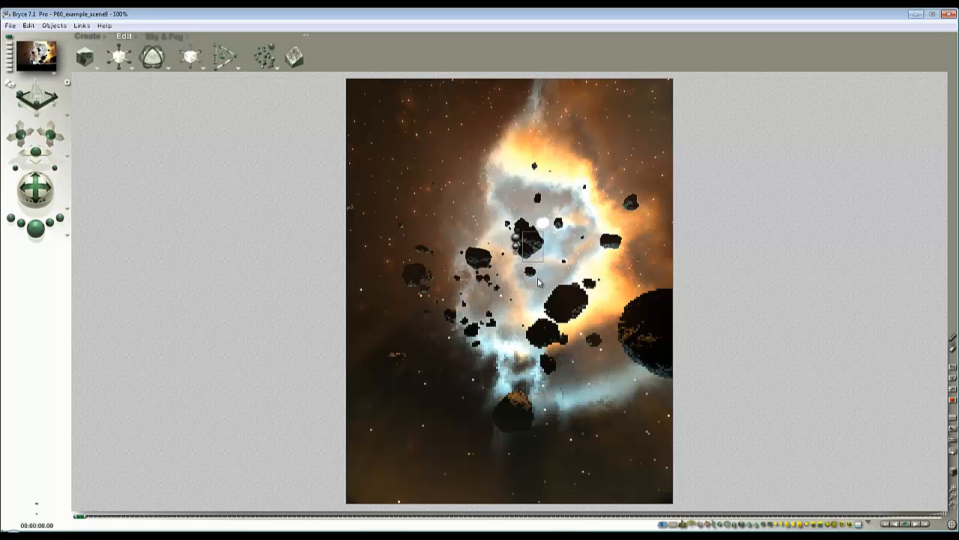
Refine areas around the large asteroid at the image's edge, the lower asteroids and the small cluster, and render the full scene.
click(622, 253)
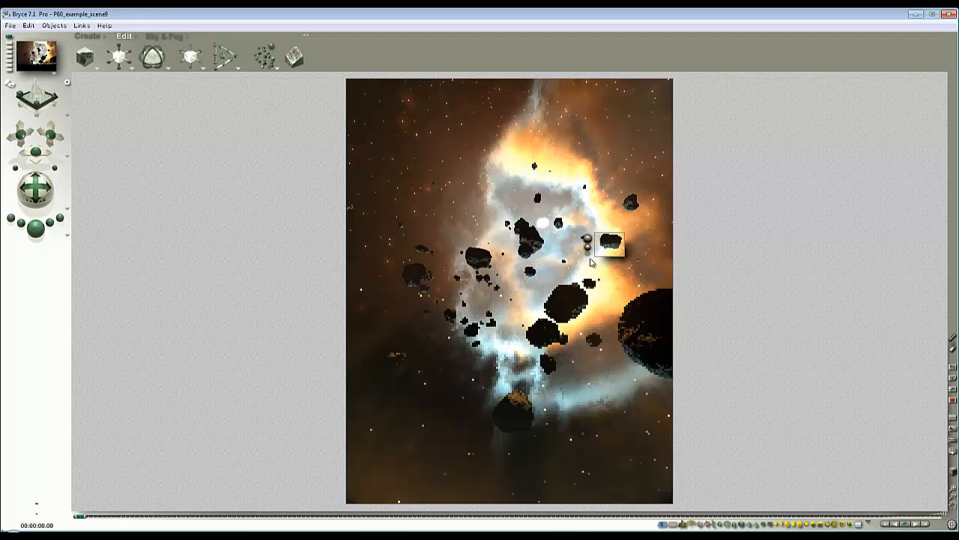
click(633, 351)
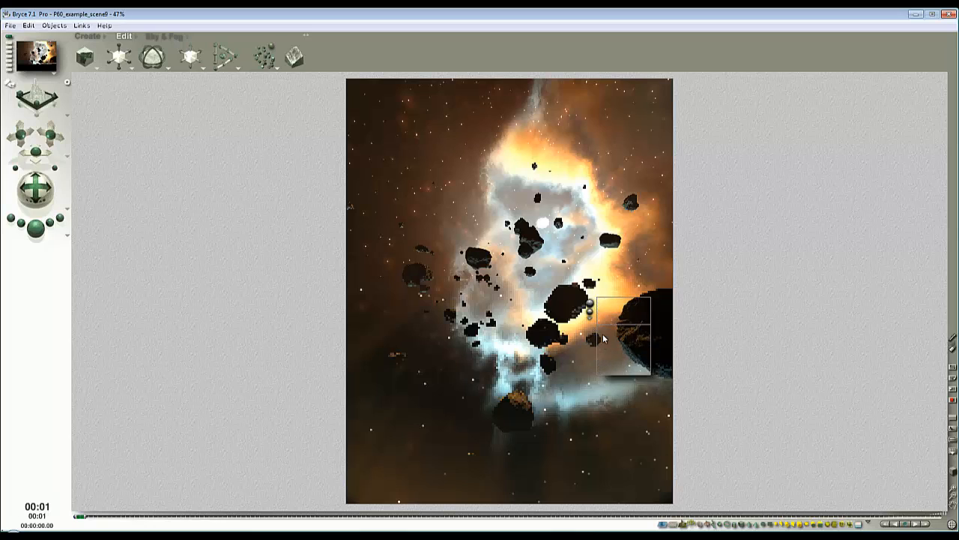
click(524, 416)
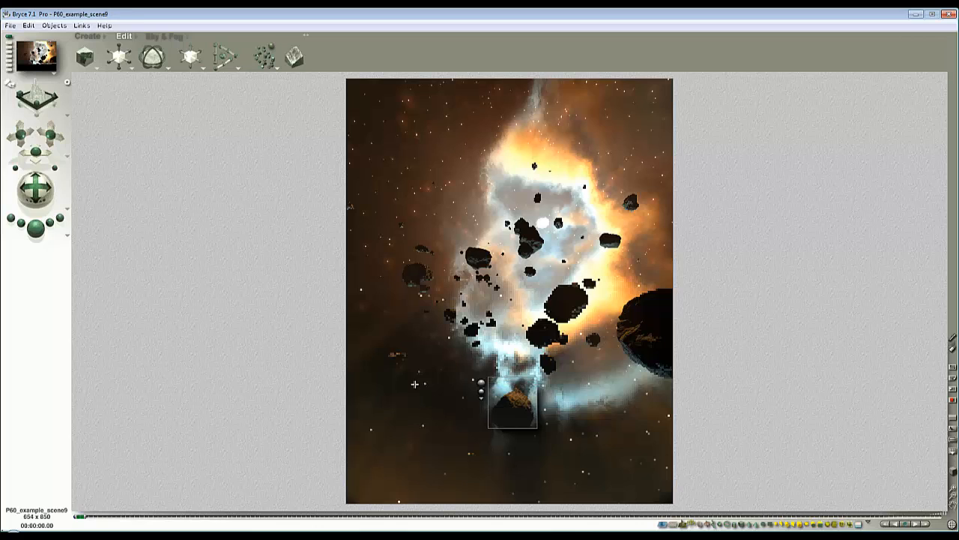
click(397, 356)
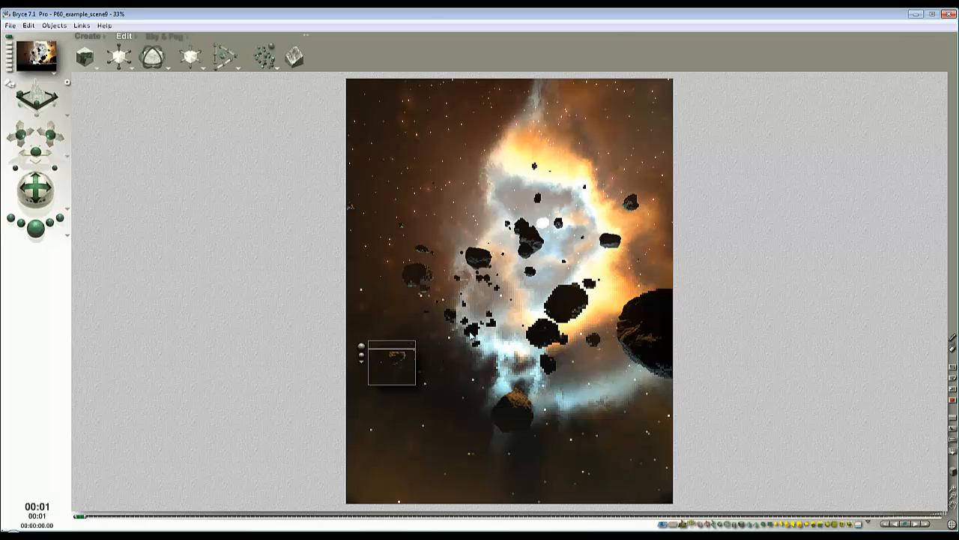
click(470, 302)
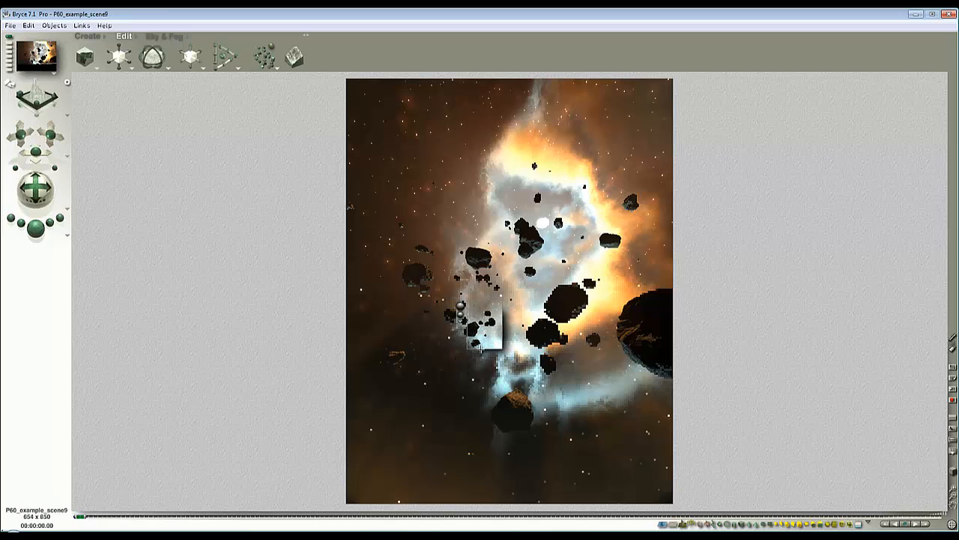
click(36, 227)
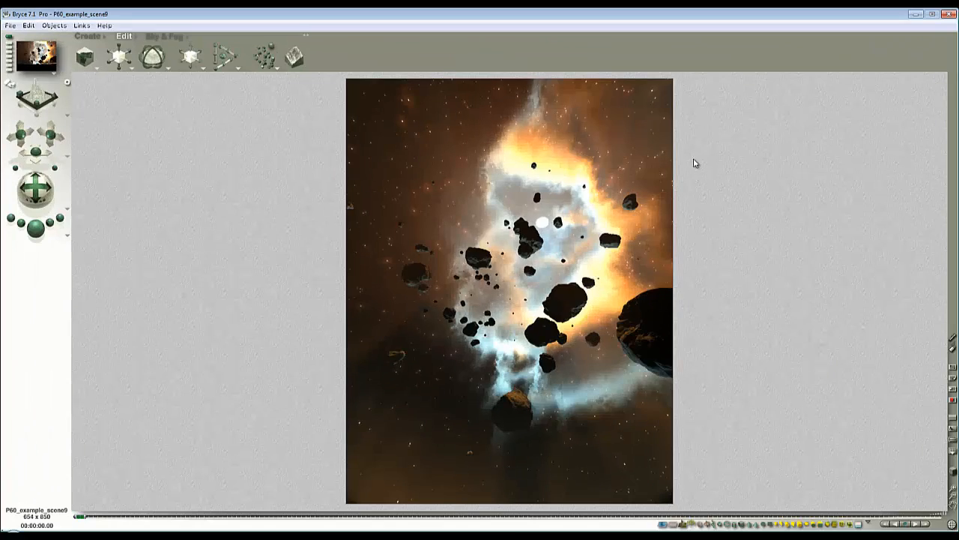
Save the scene under the new name P60_example_scene9b.br7 in the P60_pass folder.
click(9, 26)
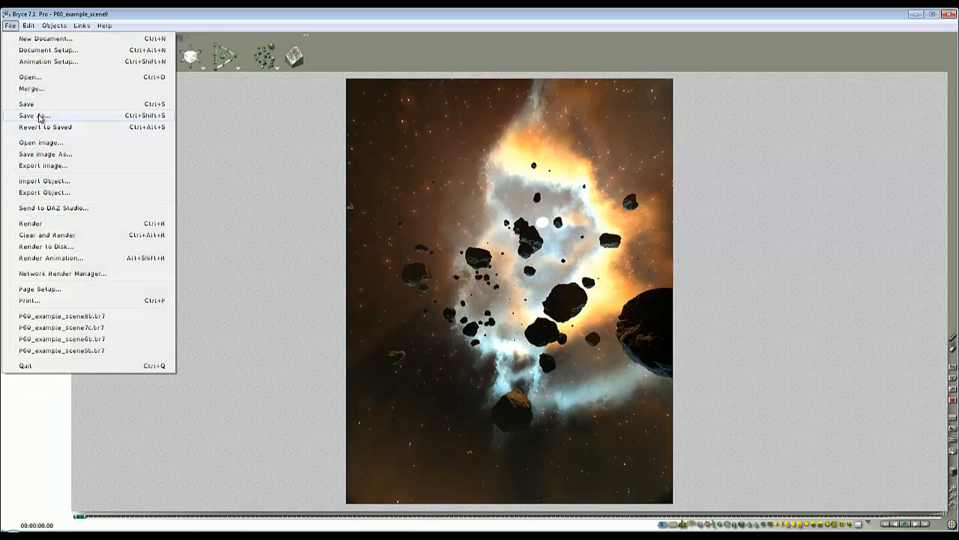
click(40, 117)
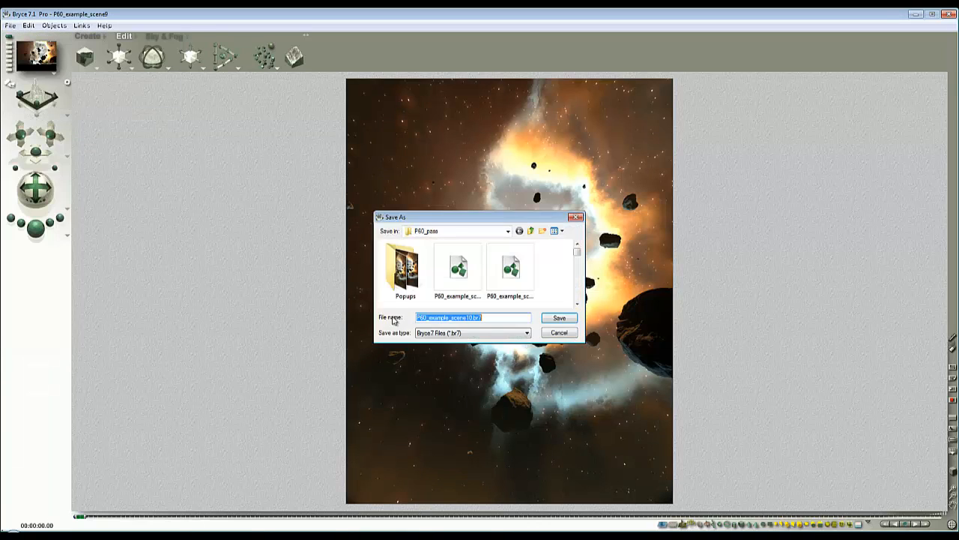
click(472, 317)
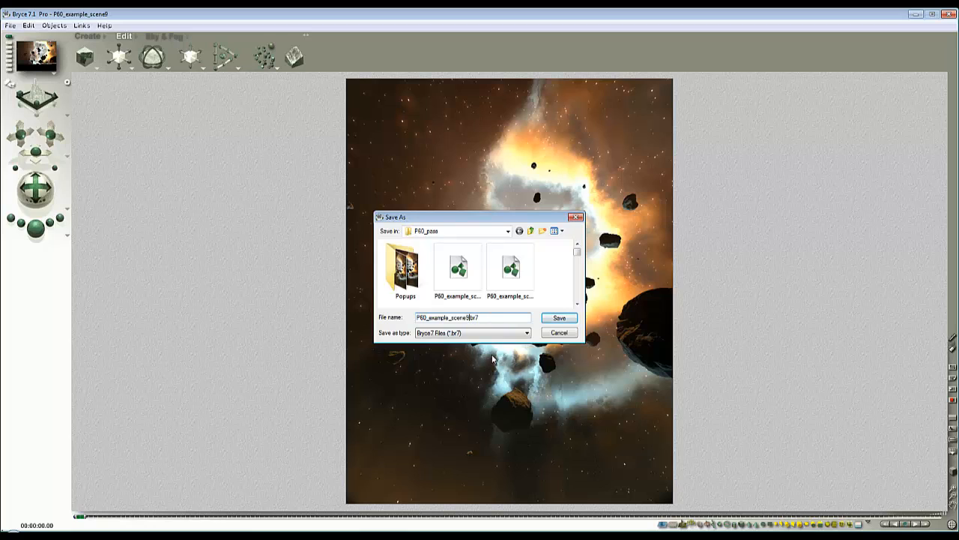
click(559, 317)
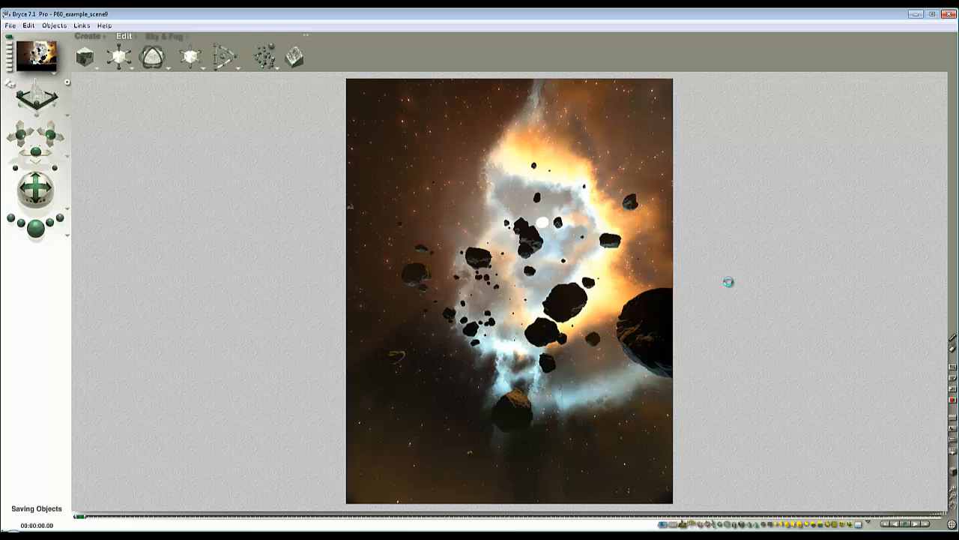
Compare the file sizes of P60_example_scene9.br7 and P60_example_scene9b.br7 in Windows Explorer, and view the earlier render P60_example_scene9.bmp in Windows Photo Viewer.
drag(958, 113, 510, 73)
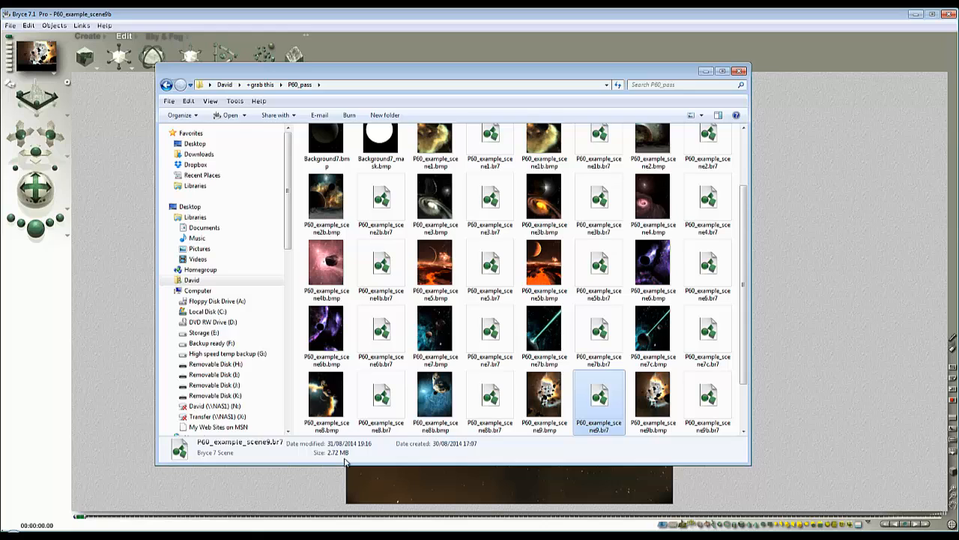
click(724, 403)
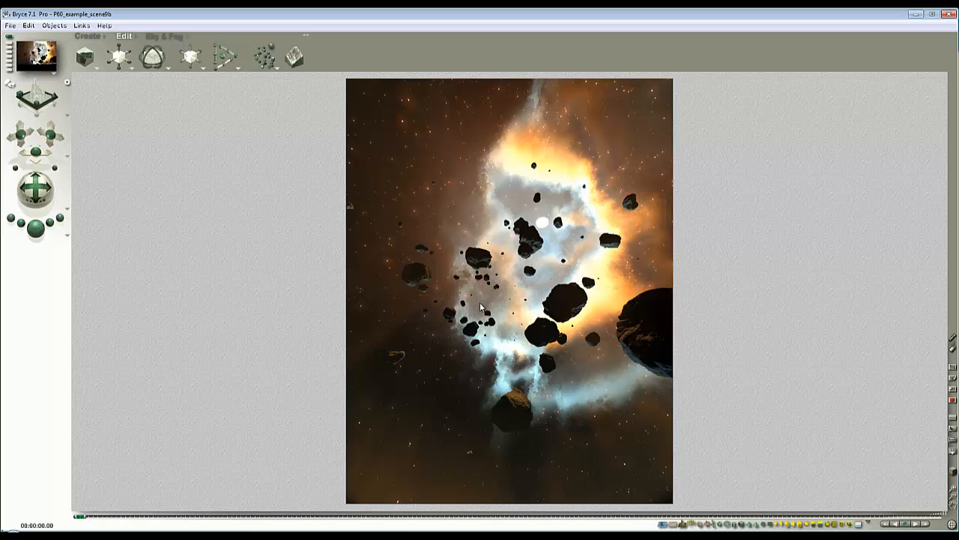
key(alt+Tab)
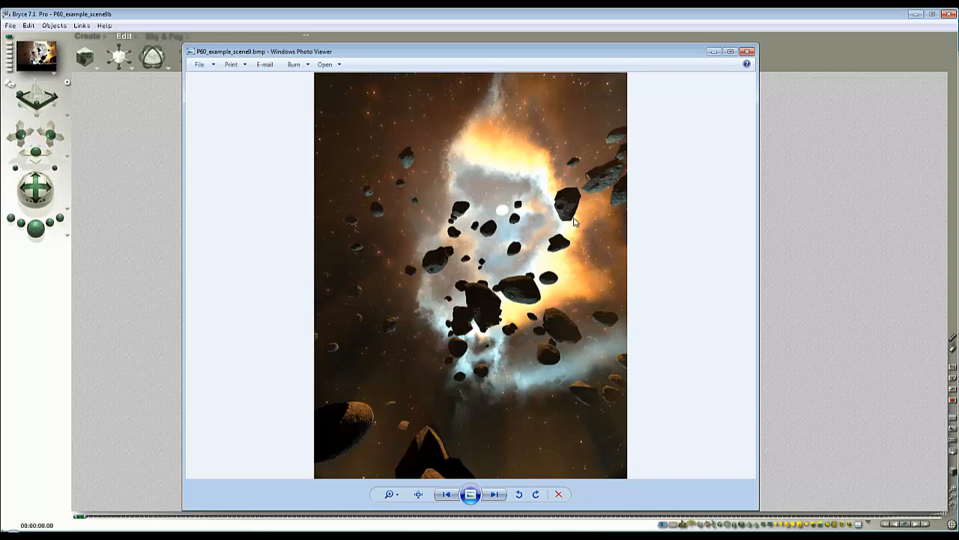
click(747, 53)
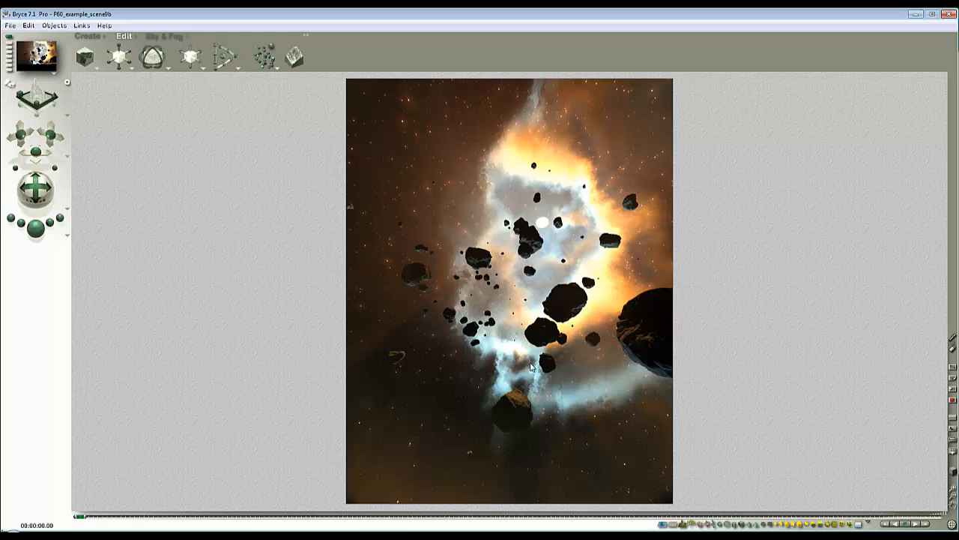